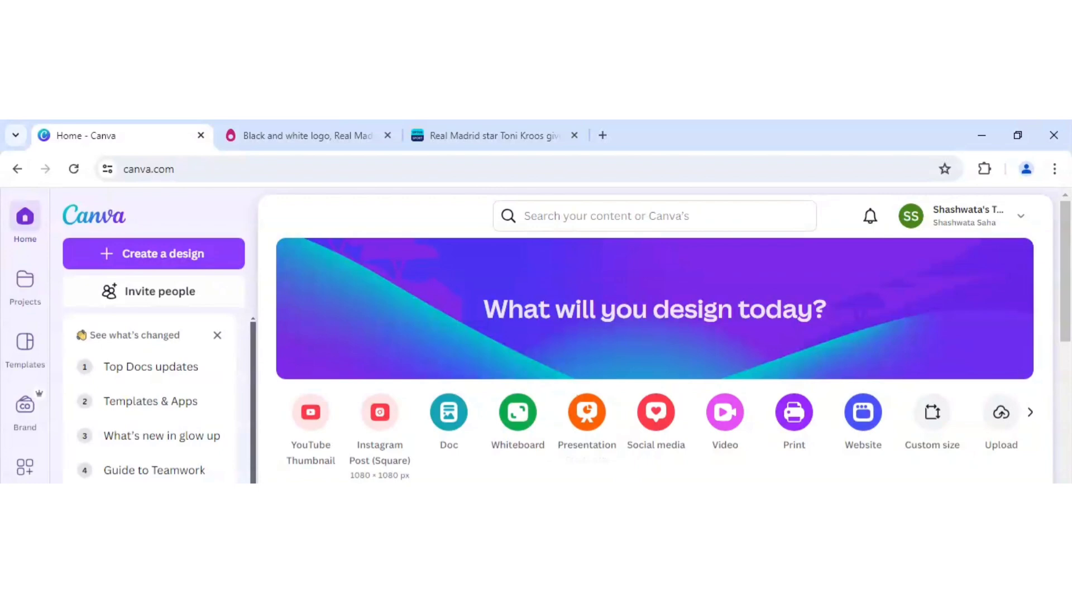
Step: Review the black and white Real Madrid logo page and the Toni Kroos article photo as source images
{"action": "left_click", "coordinate": [308, 140]}
{"action": "left_click", "coordinate": [601, 406]}
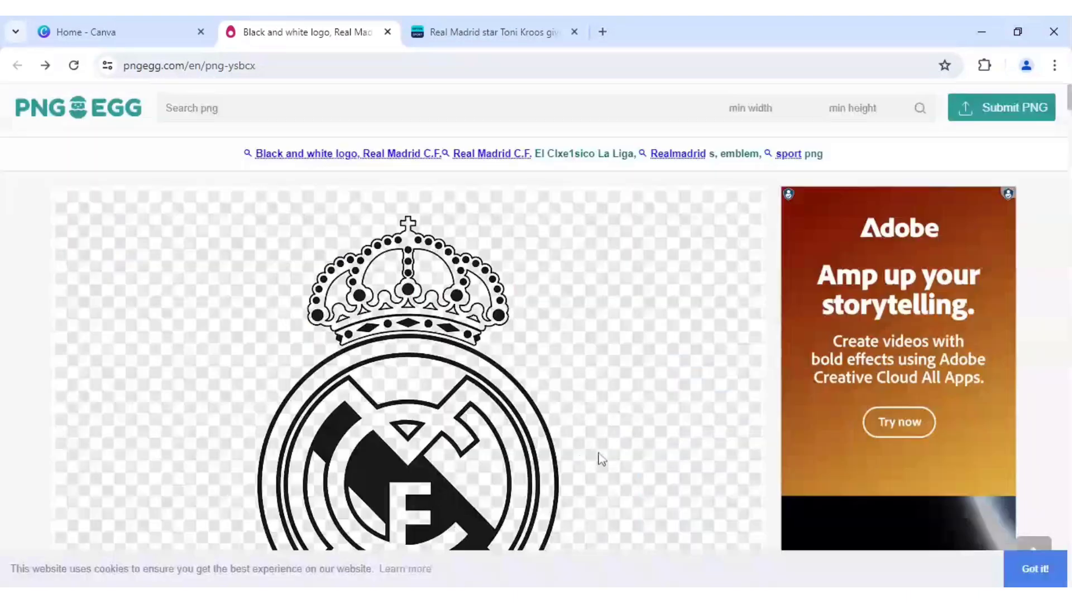
{"action": "scroll", "coordinate": [276, 393], "scroll_direction": "down", "scroll_amount": 1}
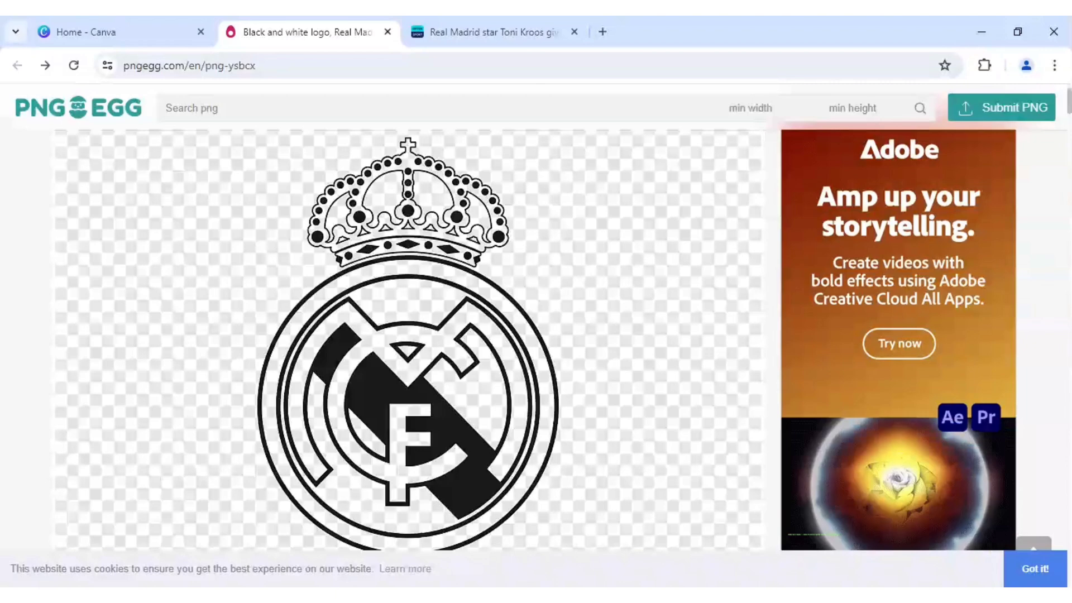
{"action": "left_click", "coordinate": [470, 39]}
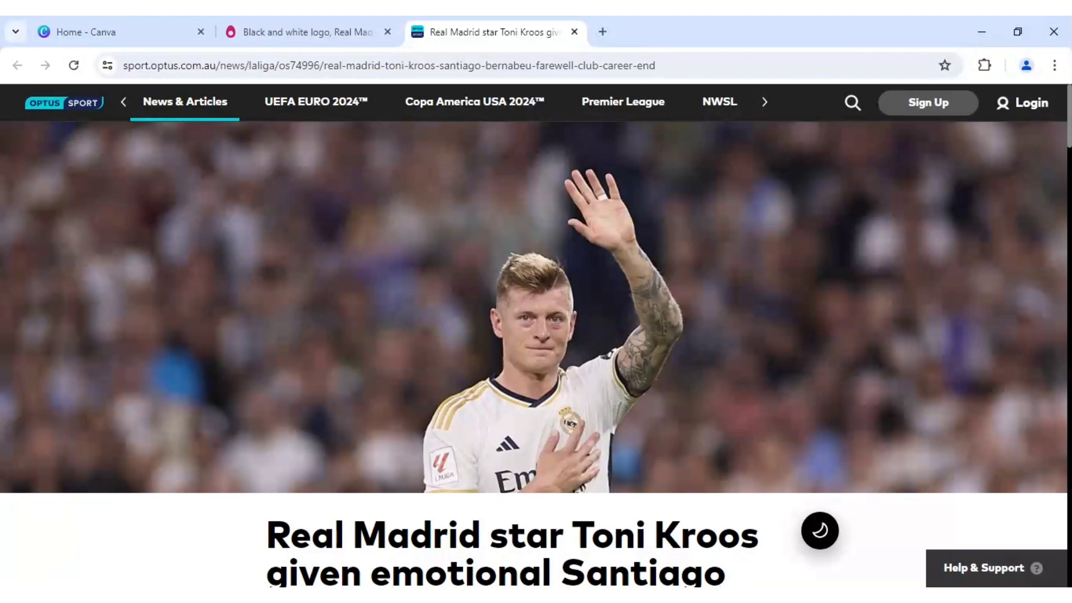
Step: Switch back to Canva and open a new square Instagram post design, 1080 × 1080 px
{"action": "left_click", "coordinate": [95, 19]}
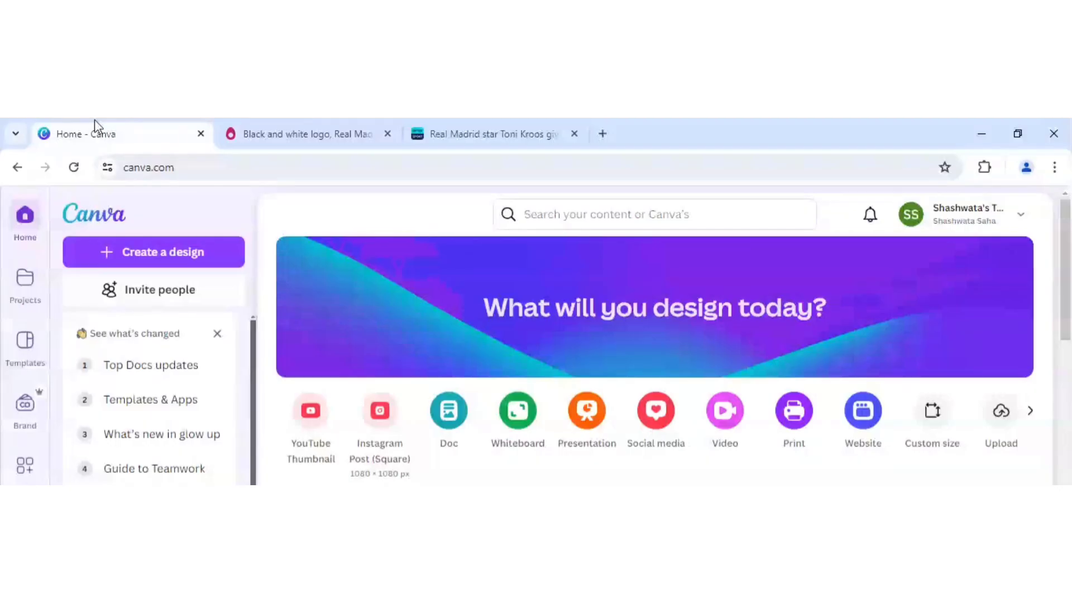
{"action": "middle_click", "coordinate": [379, 411]}
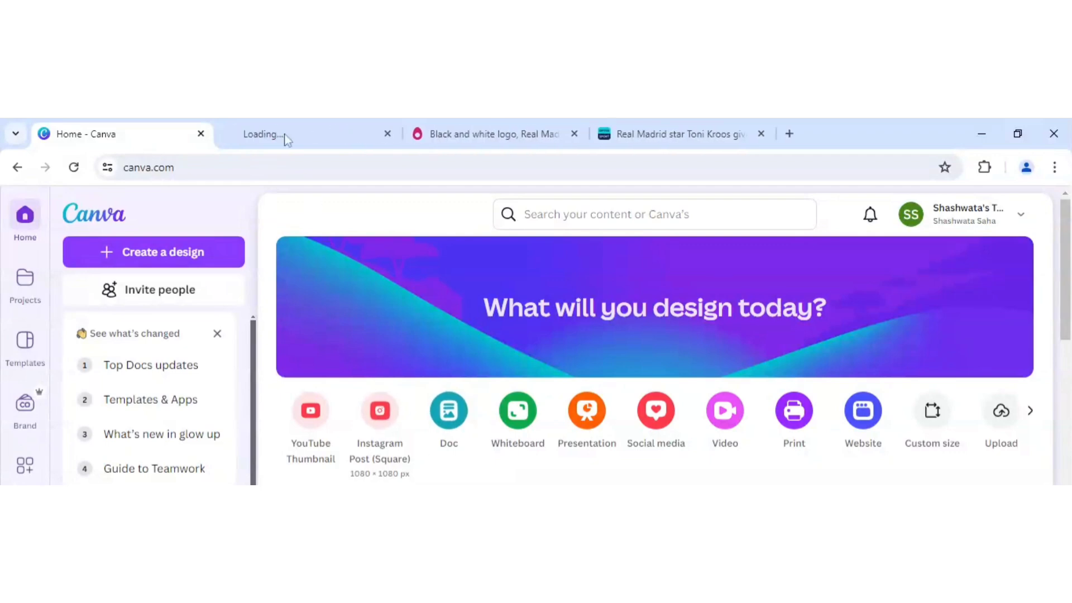
{"action": "left_click", "coordinate": [287, 136]}
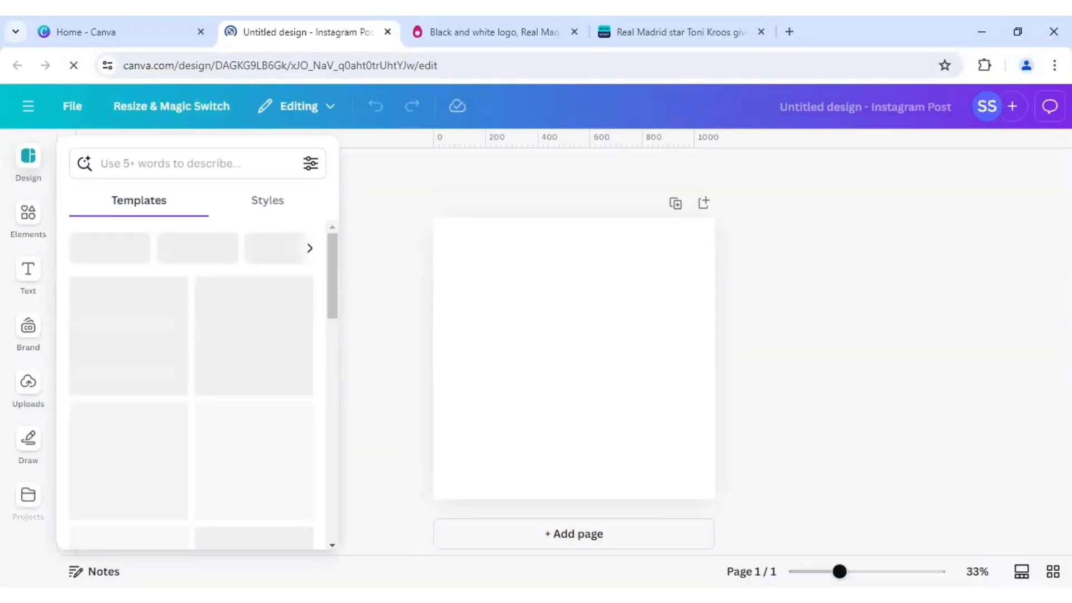
Step: Add the recently used floodlit soccer stadium photo to the blank page and set it as the background
{"action": "left_click", "coordinate": [28, 215]}
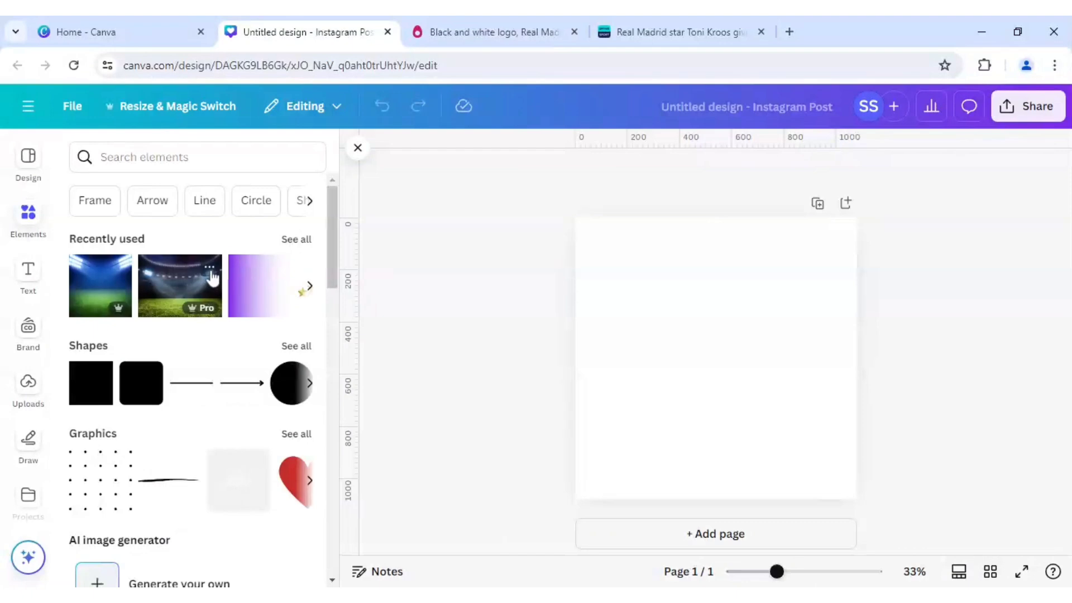
{"action": "left_click", "coordinate": [211, 270]}
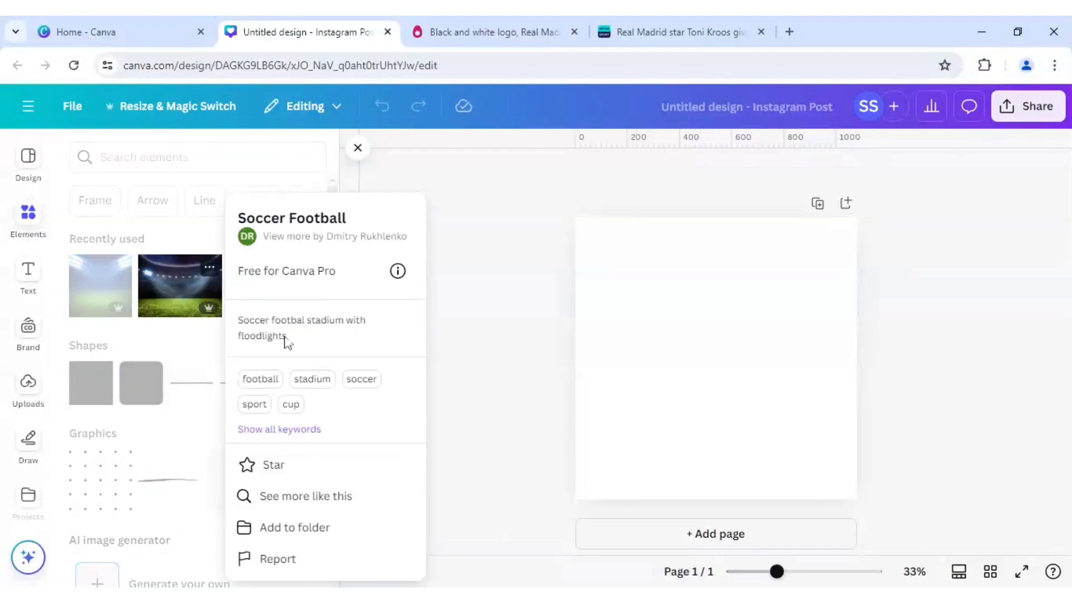
{"action": "left_click", "coordinate": [186, 286]}
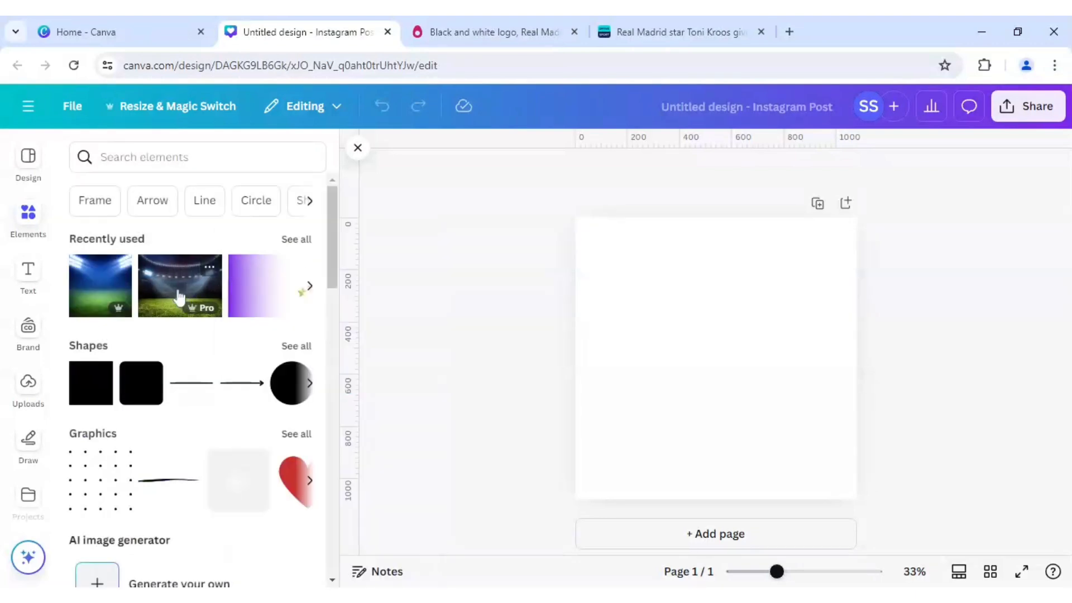
{"action": "left_click", "coordinate": [177, 295]}
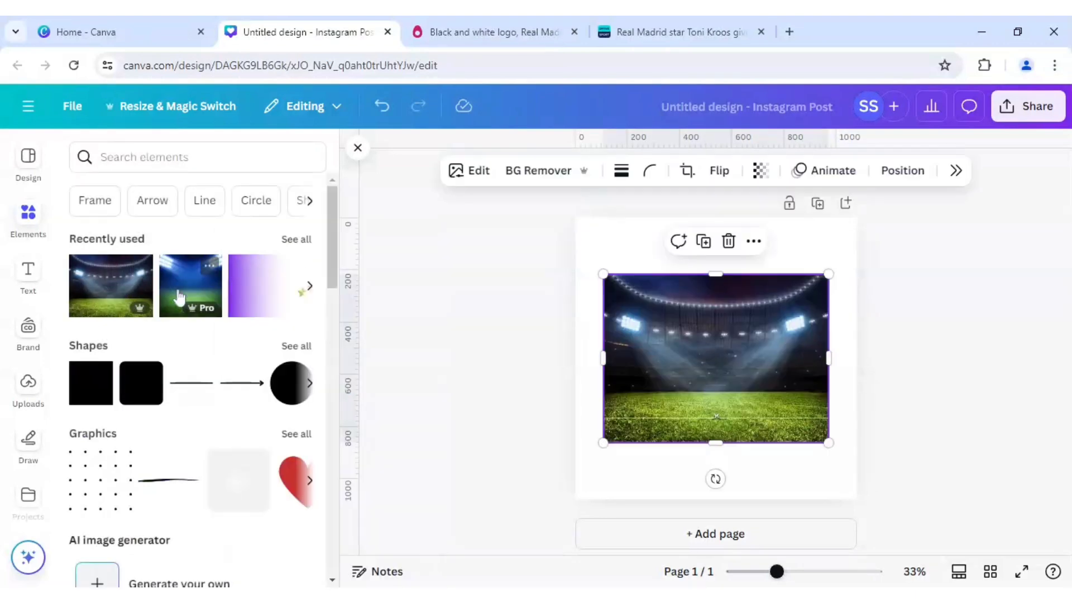
{"action": "right_click", "coordinate": [641, 378]}
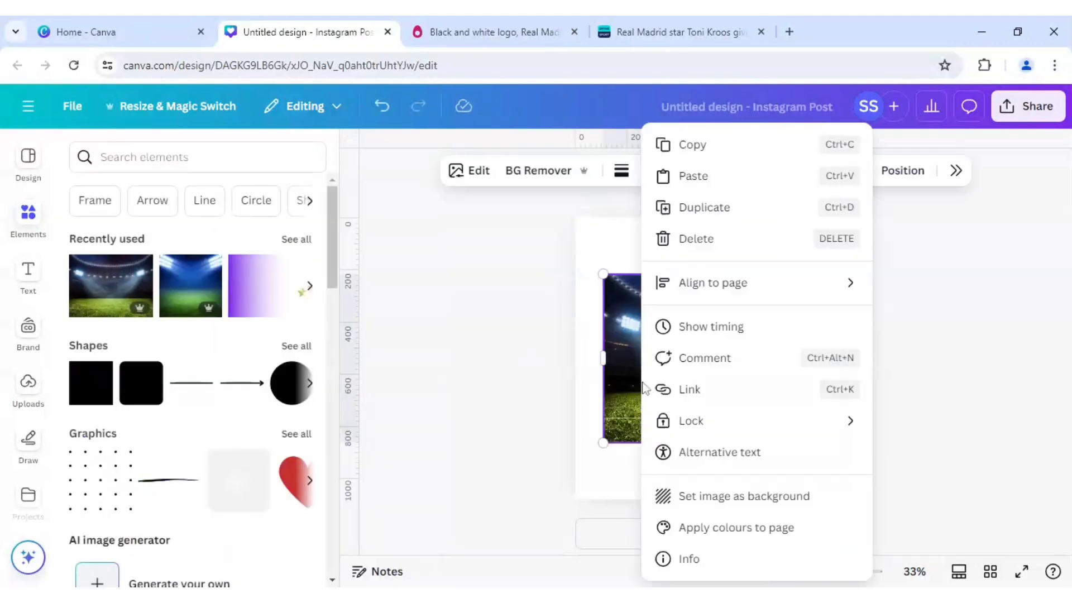
{"action": "left_click", "coordinate": [724, 496]}
Step: Open the Blur effect for the stadium background and choose the Whole image mode
{"action": "left_click", "coordinate": [708, 388]}
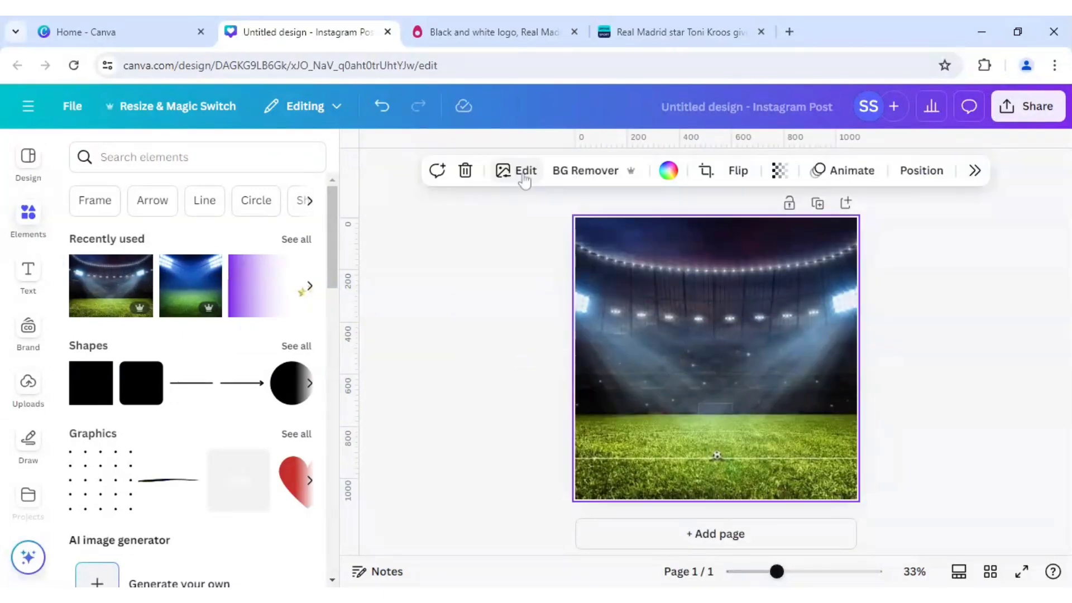
{"action": "left_click", "coordinate": [523, 177]}
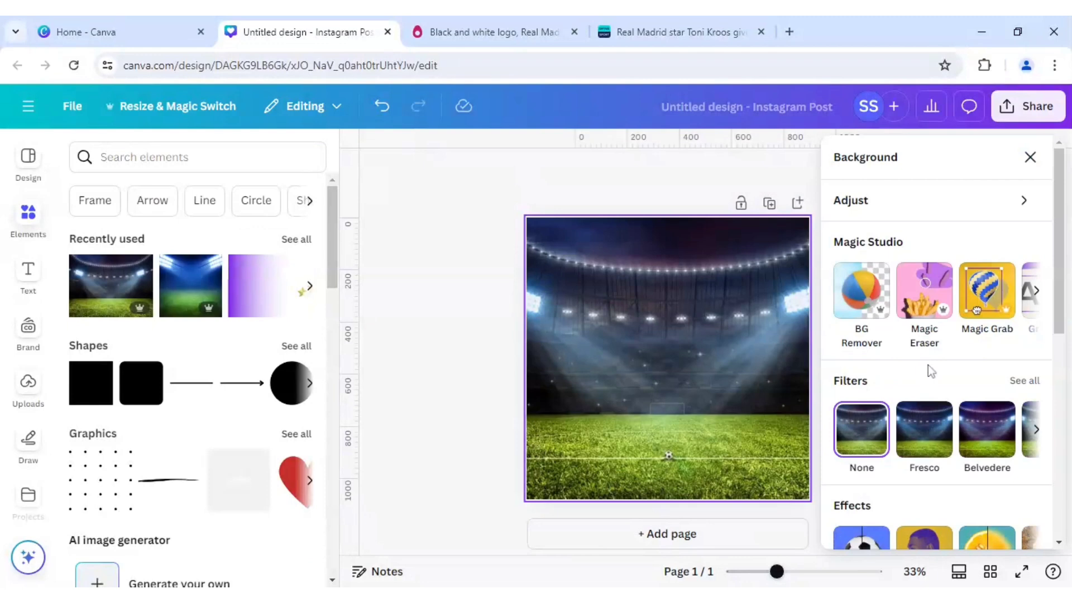
{"action": "scroll", "coordinate": [928, 365], "scroll_direction": "down", "scroll_amount": 4}
{"action": "scroll", "coordinate": [928, 369], "scroll_direction": "down", "scroll_amount": 1}
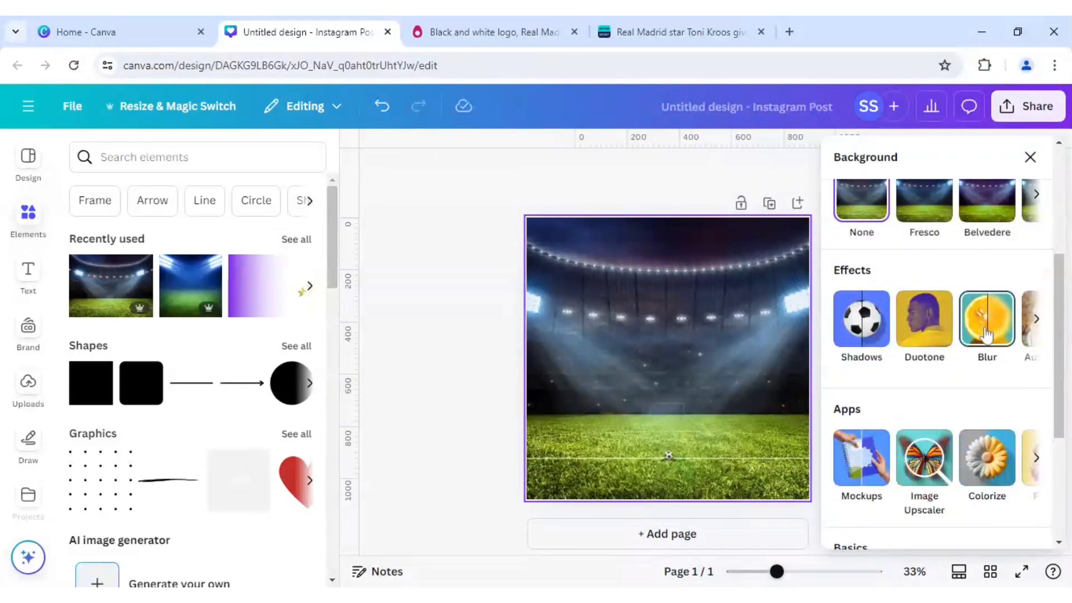
{"action": "left_click", "coordinate": [987, 334]}
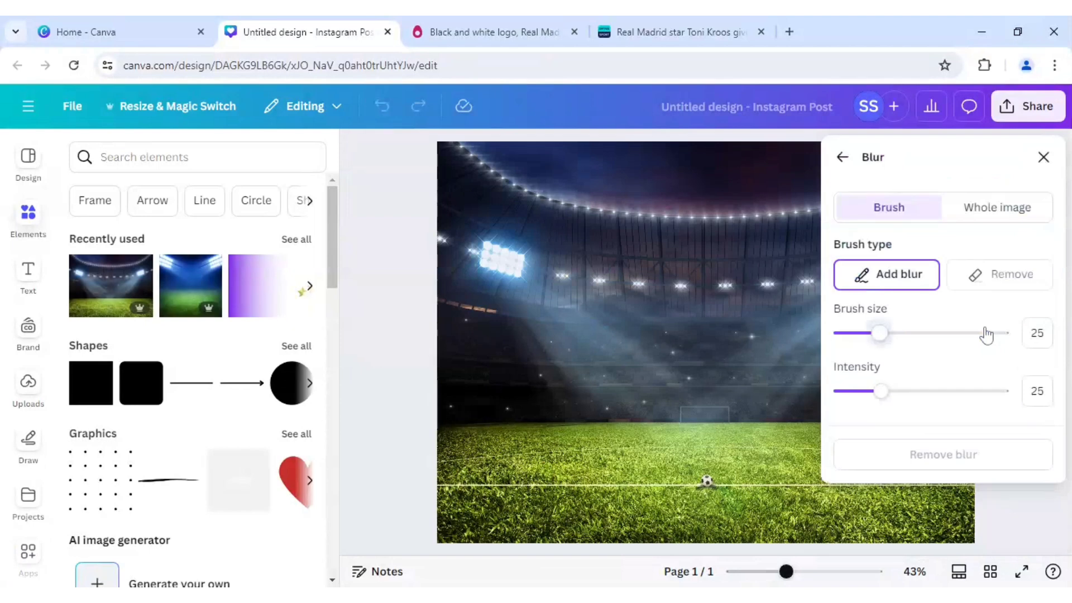
{"action": "left_click", "coordinate": [992, 220]}
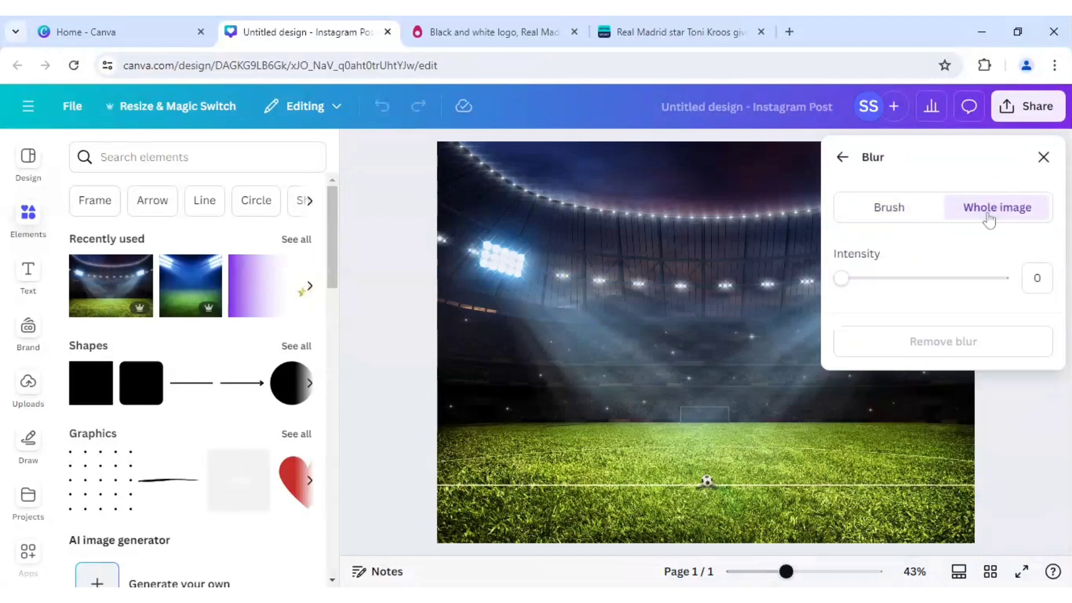
Step: Set the stadium background's blur intensity to 55 and close the effect settings
{"action": "left_click_drag", "start_coordinate": [912, 281], "coordinate": [921, 281]}
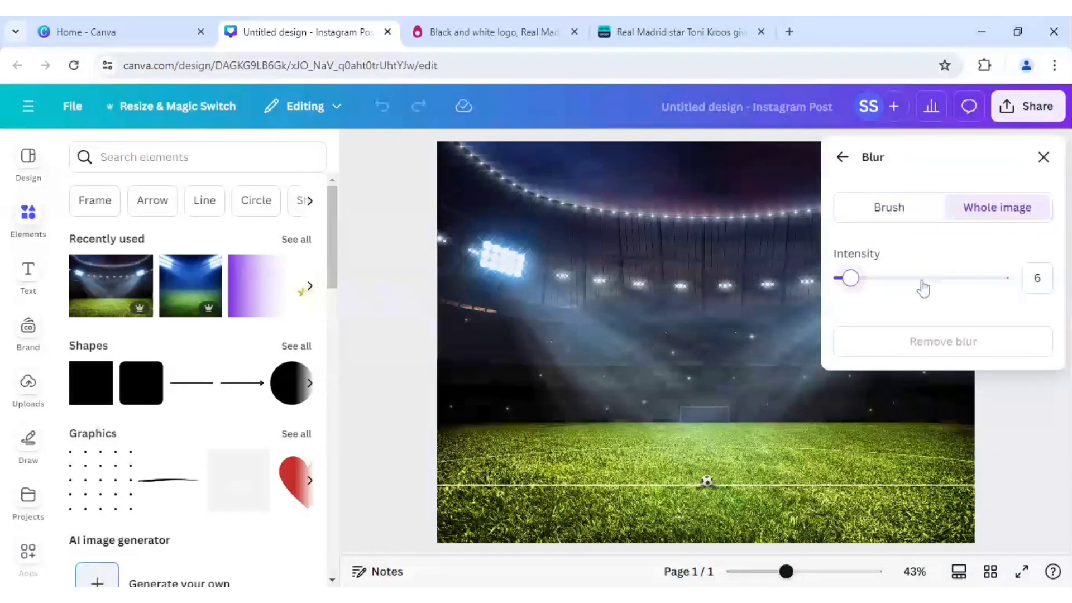
{"action": "left_click", "coordinate": [922, 282]}
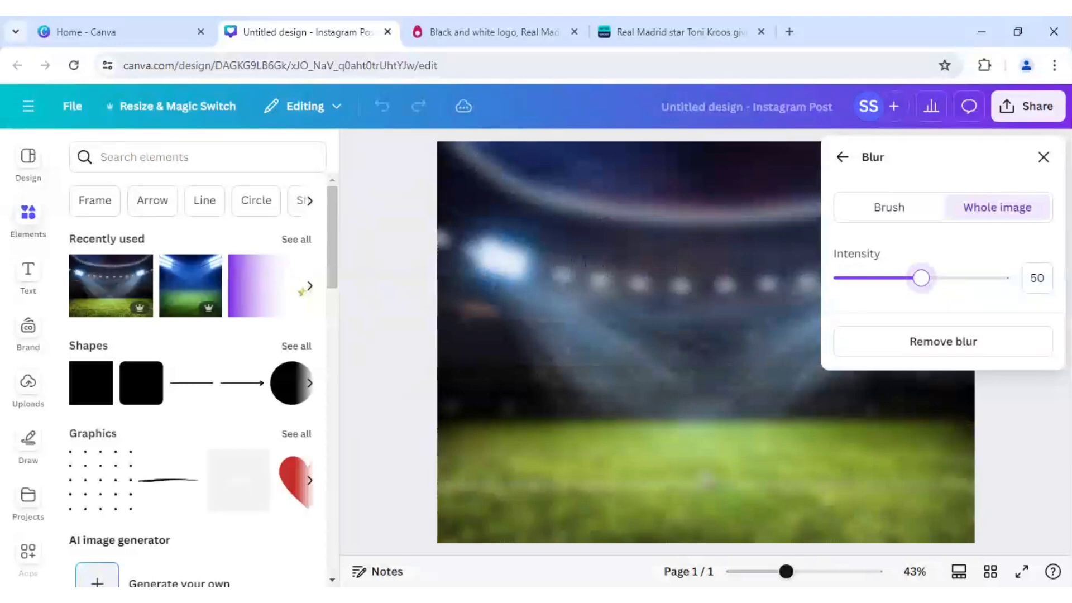
{"action": "left_click_drag", "start_coordinate": [928, 282], "coordinate": [938, 288]}
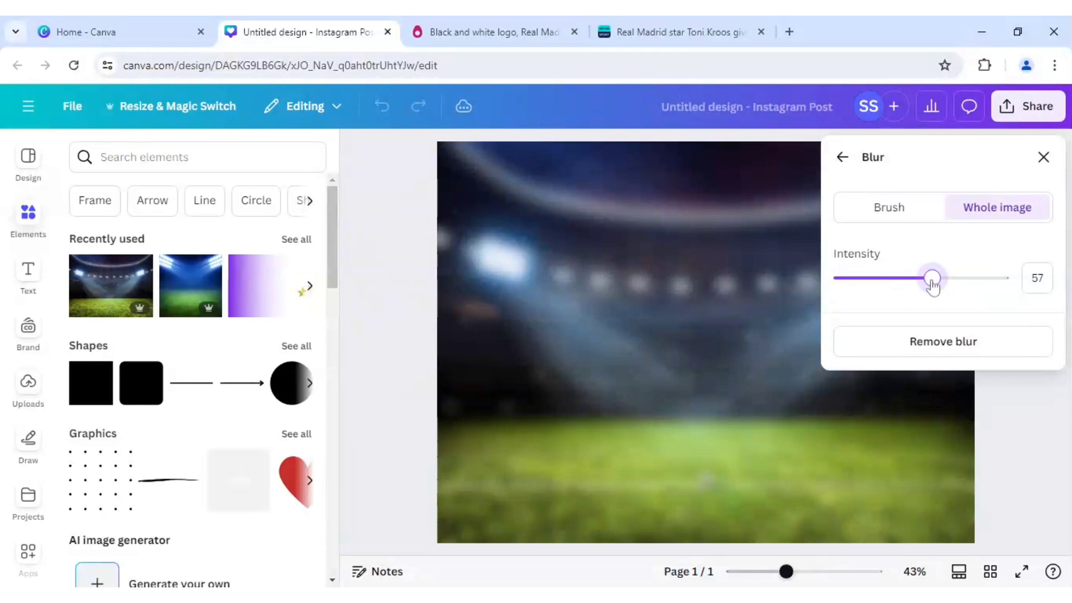
{"action": "left_click_drag", "start_coordinate": [926, 281], "coordinate": [1016, 283]}
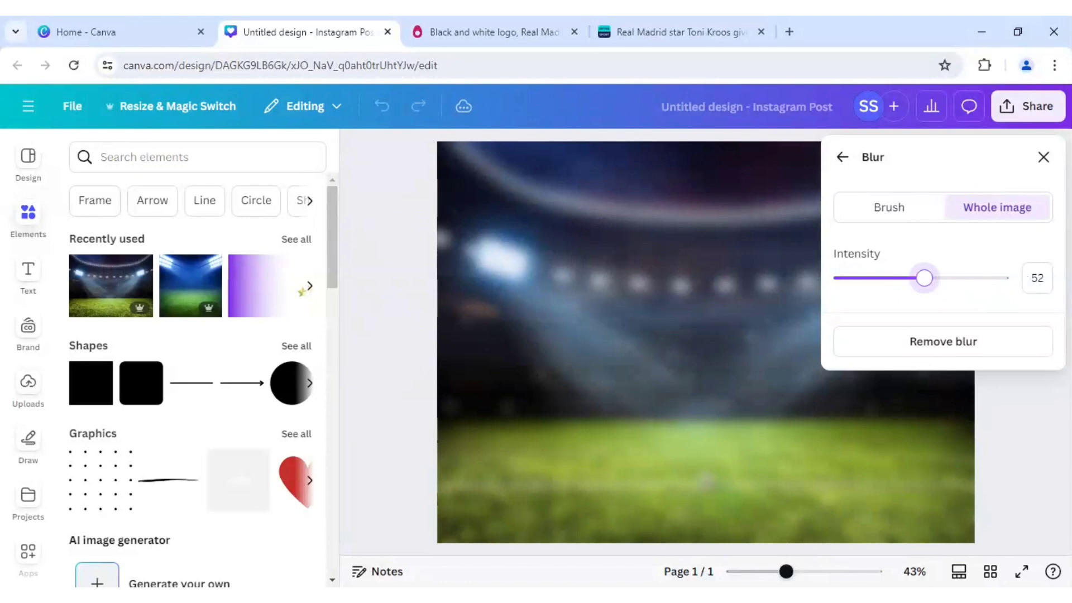
{"action": "key", "text": "Tab"}
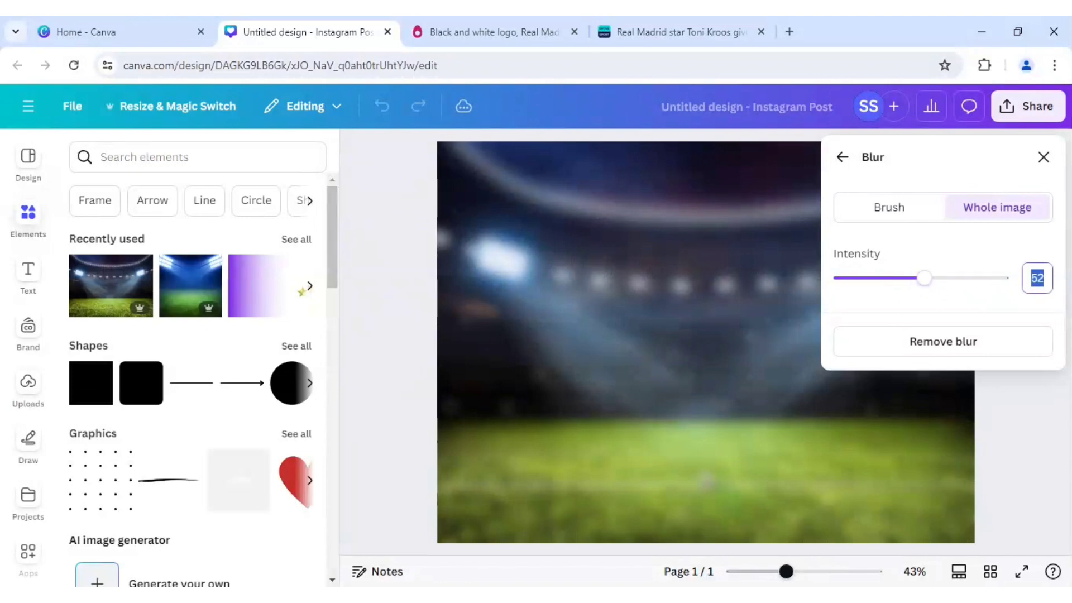
{"action": "type", "text": "55"}
{"action": "left_click", "coordinate": [974, 254]}
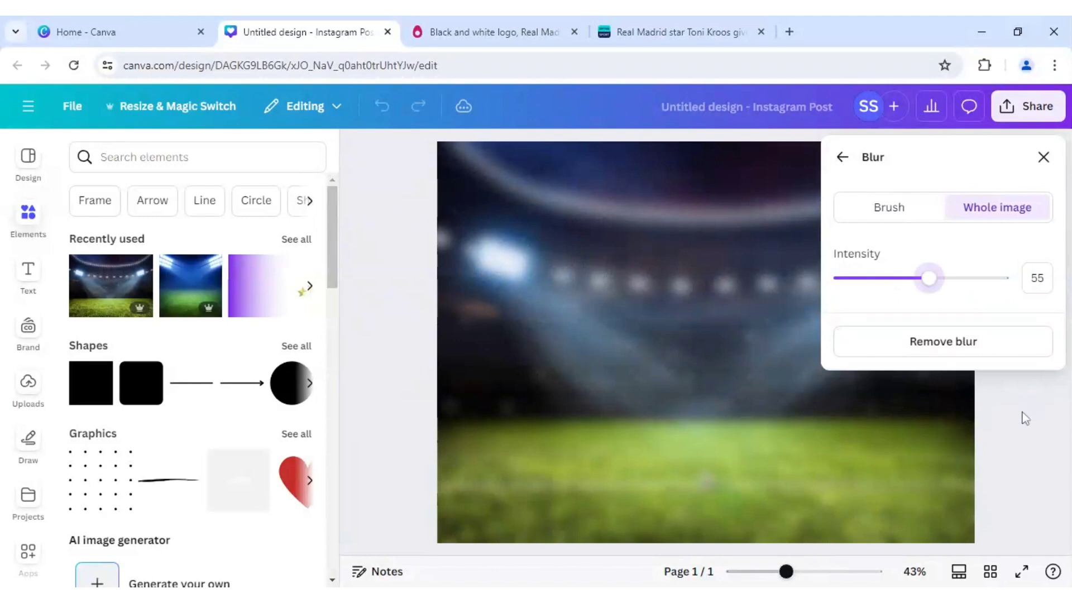
{"action": "left_click", "coordinate": [1043, 158]}
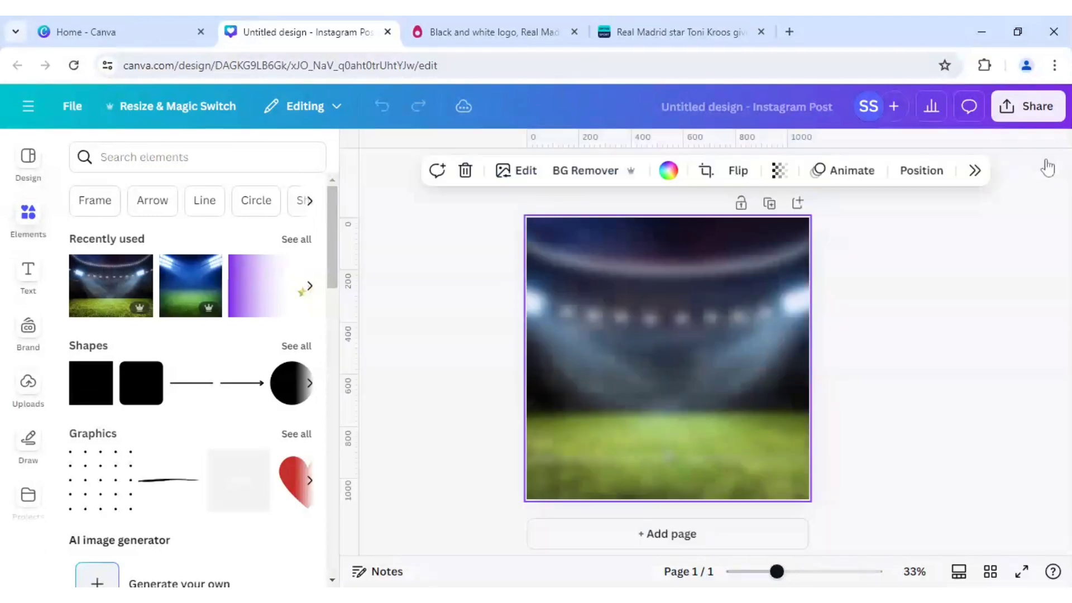
{"action": "left_click", "coordinate": [930, 355]}
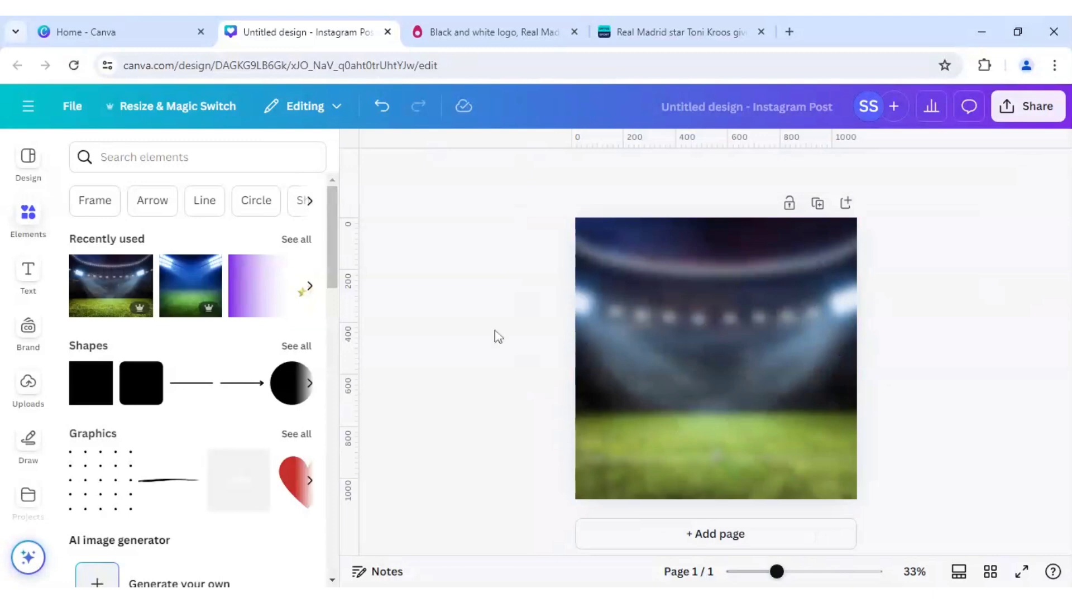
Step: Place the uploaded black and white Real Madrid logo, enlarge it to nearly the page width and centre it horizontally
{"action": "left_click", "coordinate": [26, 391]}
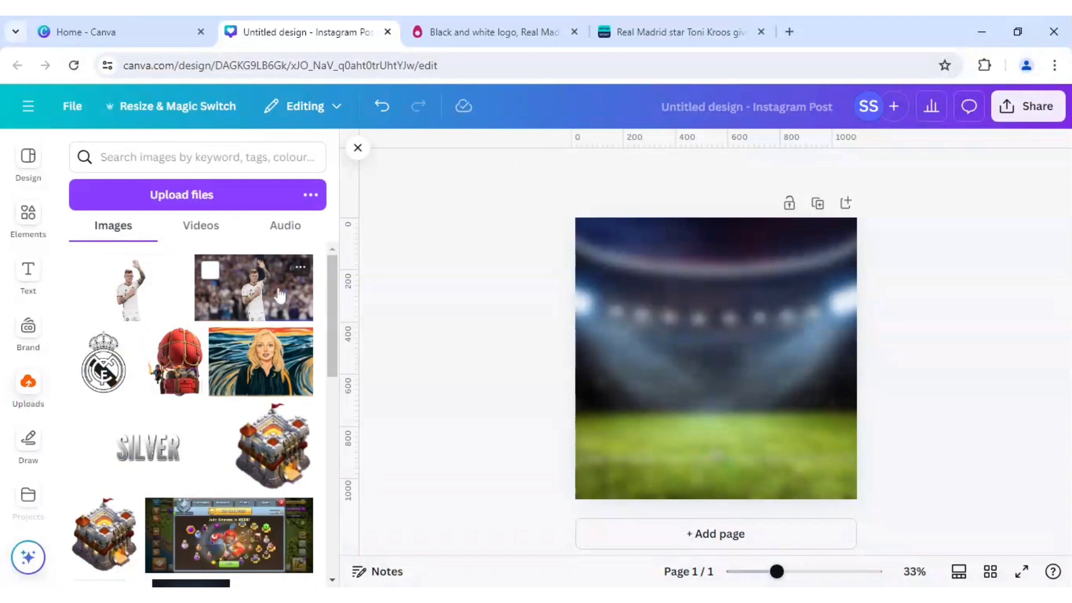
{"action": "left_click", "coordinate": [99, 375]}
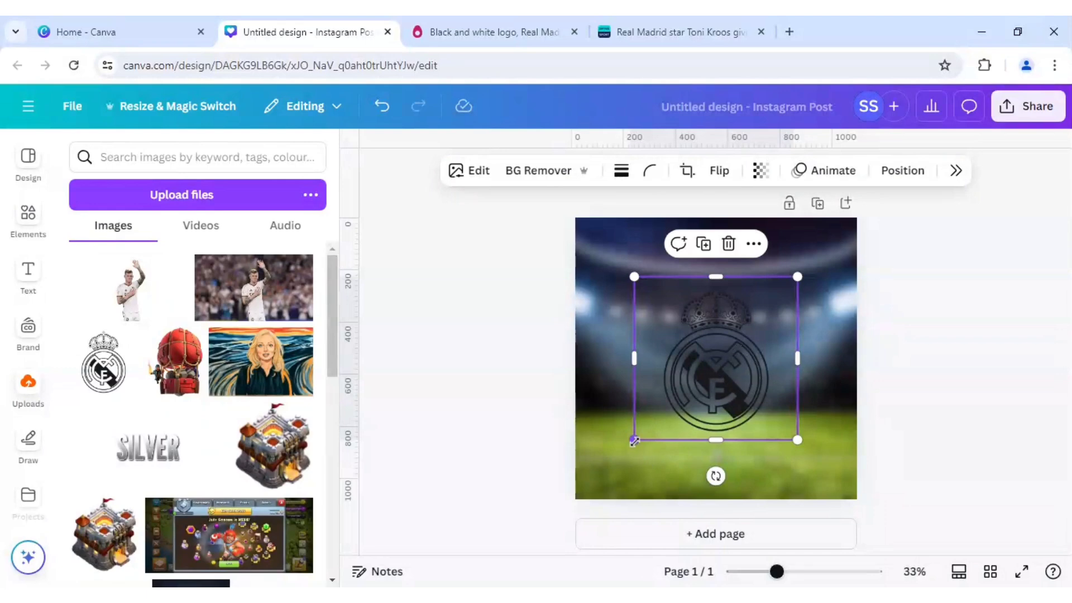
{"action": "left_click_drag", "start_coordinate": [634, 439], "coordinate": [553, 519]}
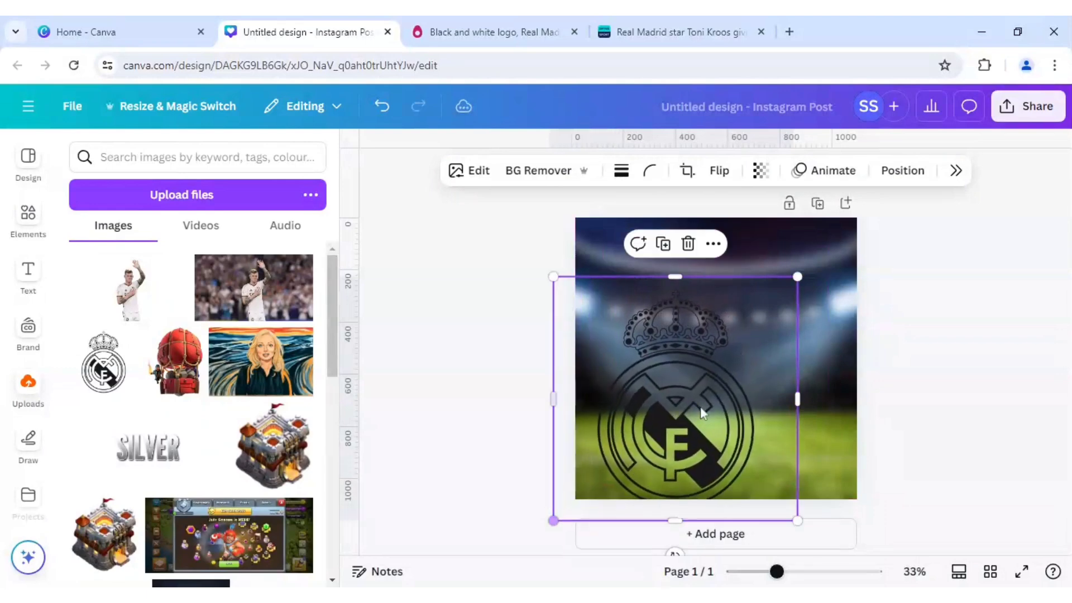
{"action": "left_click_drag", "start_coordinate": [806, 275], "coordinate": [825, 251]}
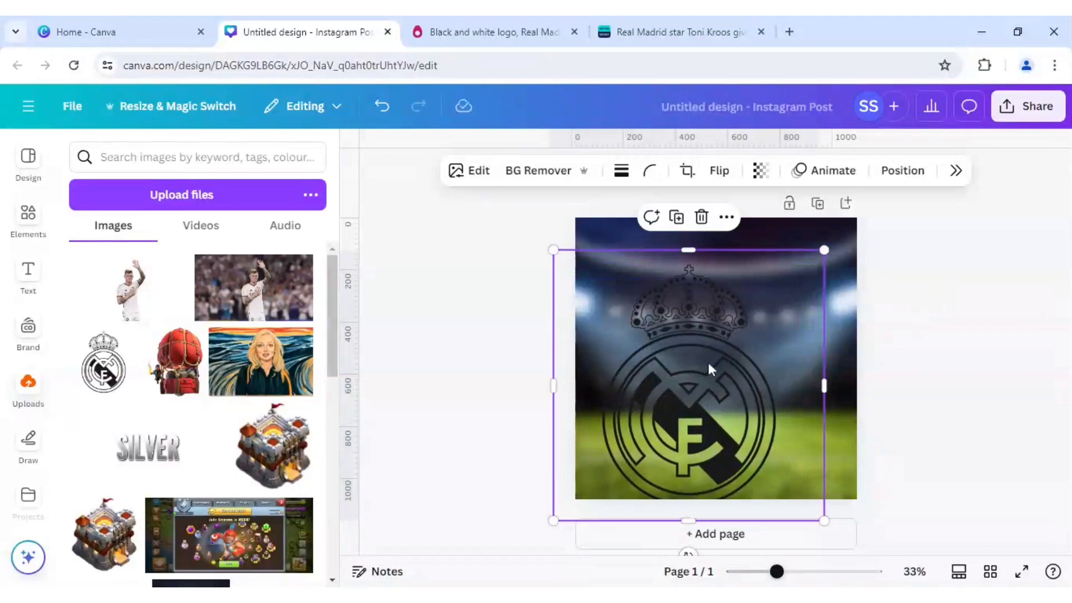
{"action": "left_click_drag", "start_coordinate": [710, 364], "coordinate": [732, 354]}
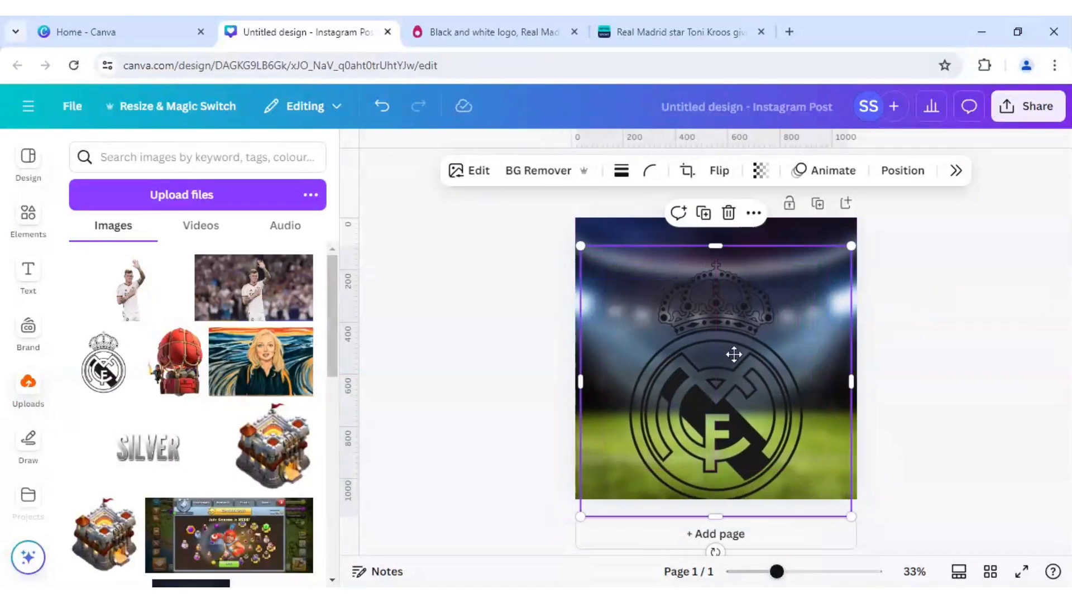
Step: Apply a Custom Duotone effect to the Real Madrid logo with the highlights colour set to white, #FFFFFF
{"action": "left_click", "coordinate": [484, 176]}
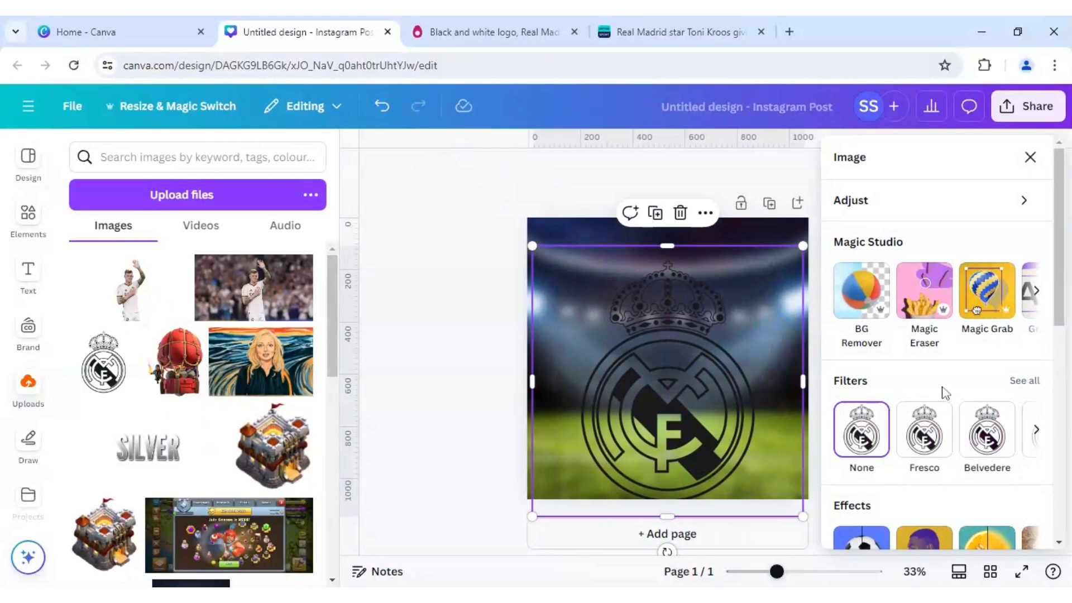
{"action": "scroll", "coordinate": [942, 393], "scroll_direction": "down", "scroll_amount": 3}
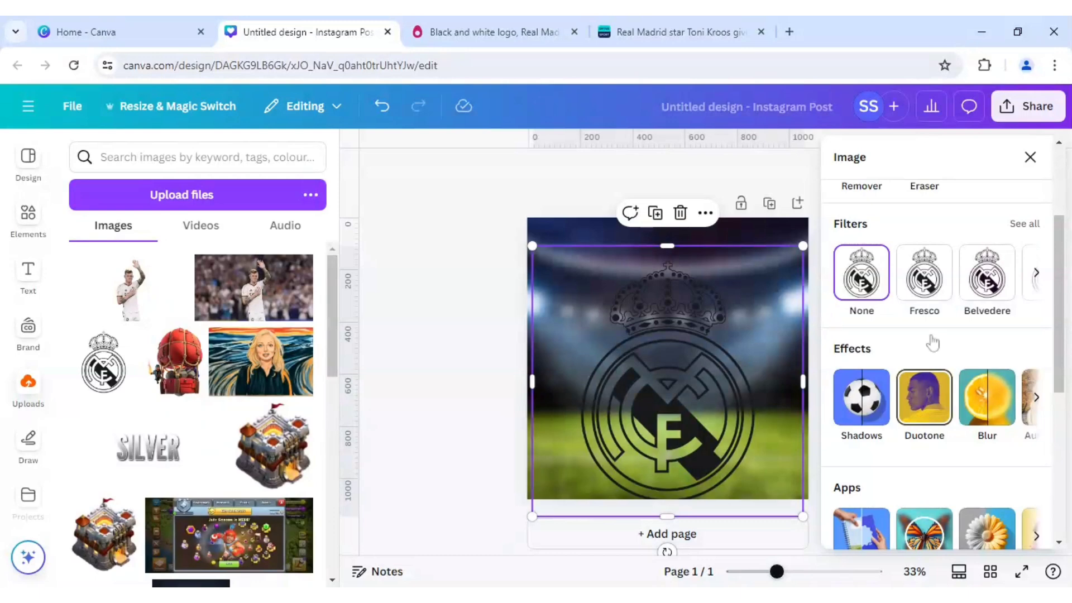
{"action": "left_click", "coordinate": [924, 397]}
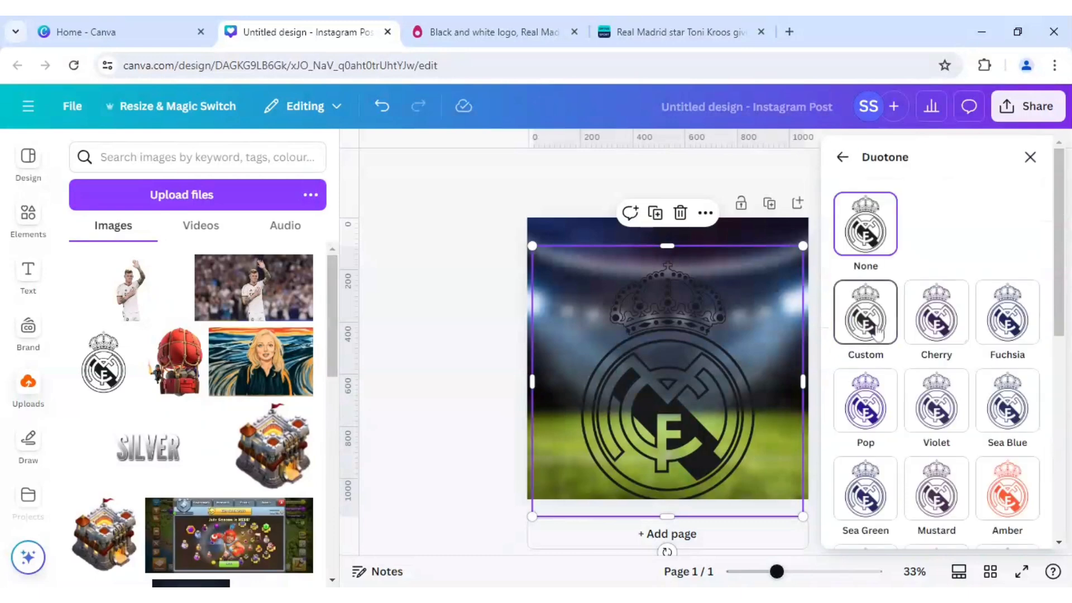
{"action": "left_click", "coordinate": [878, 333]}
{"action": "left_click", "coordinate": [1027, 388]}
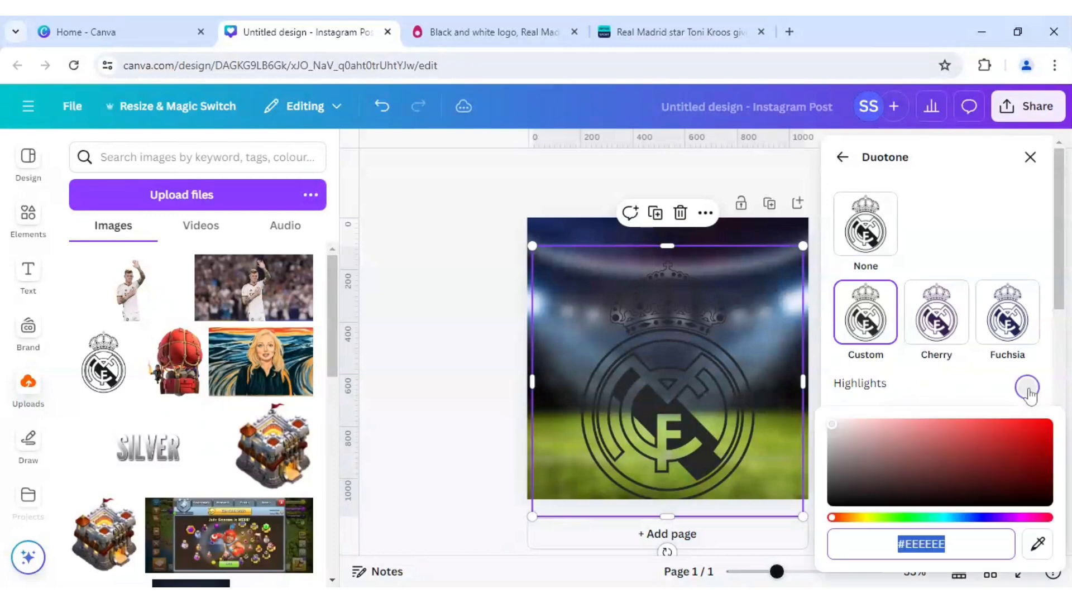
{"action": "left_click_drag", "start_coordinate": [830, 424], "coordinate": [815, 412]}
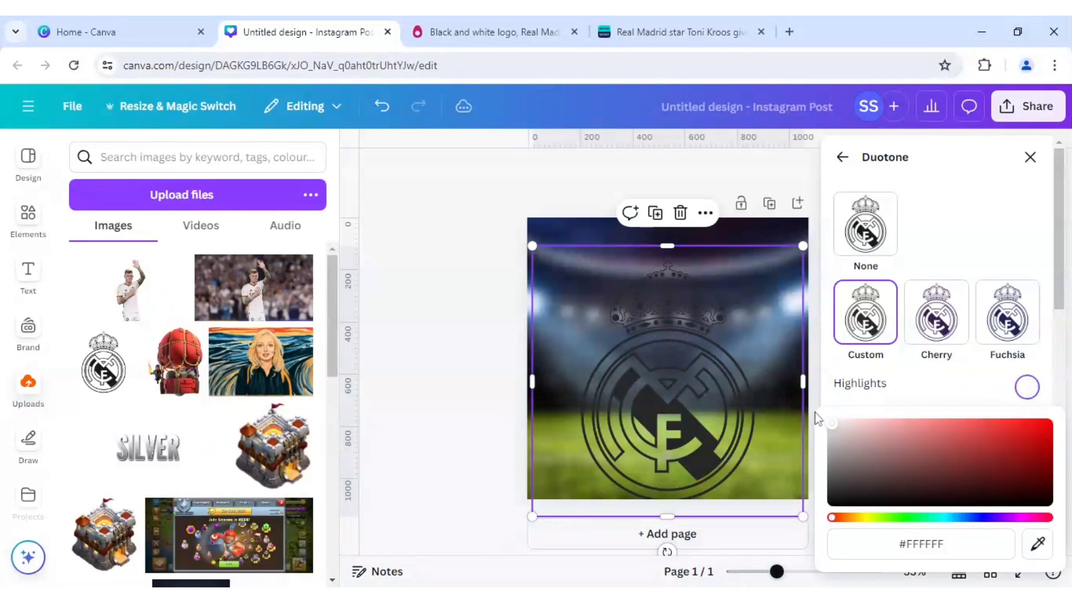
{"action": "left_click", "coordinate": [938, 373]}
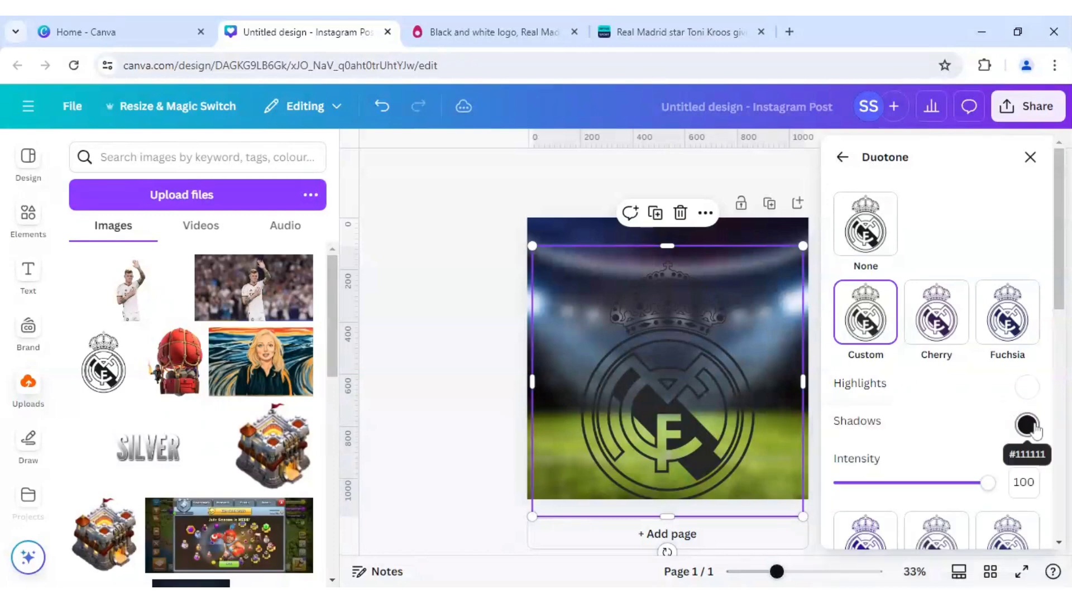
Step: Set the logo's Duotone shadows colour to white, #FFFFFF, and close the effect settings
{"action": "left_click", "coordinate": [1027, 425]}
{"action": "left_click_drag", "start_coordinate": [838, 312], "coordinate": [816, 239]}
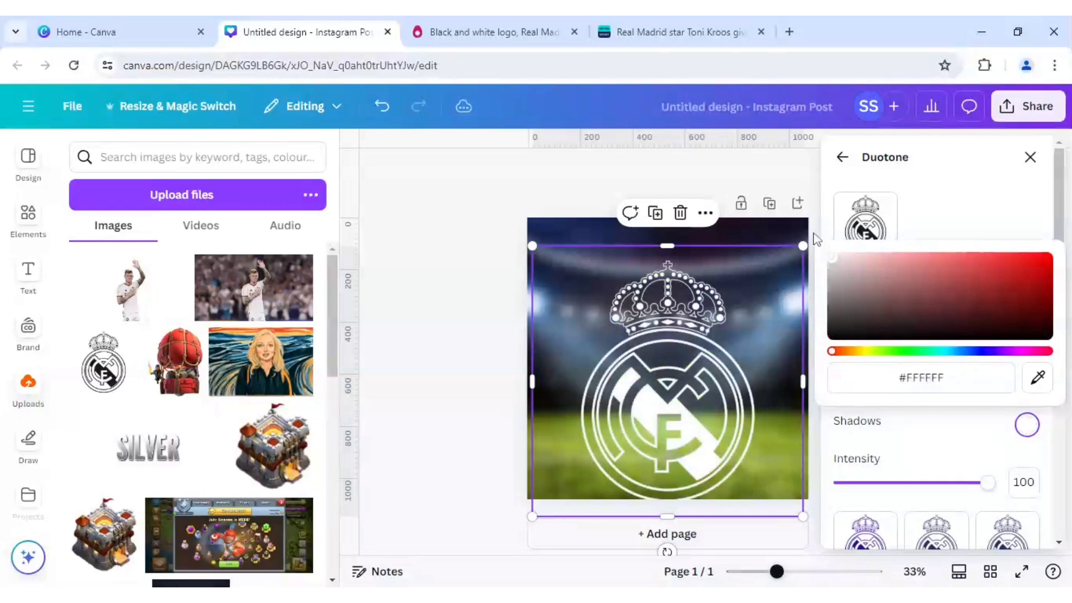
{"action": "left_click", "coordinate": [491, 305]}
{"action": "left_click", "coordinate": [480, 315]}
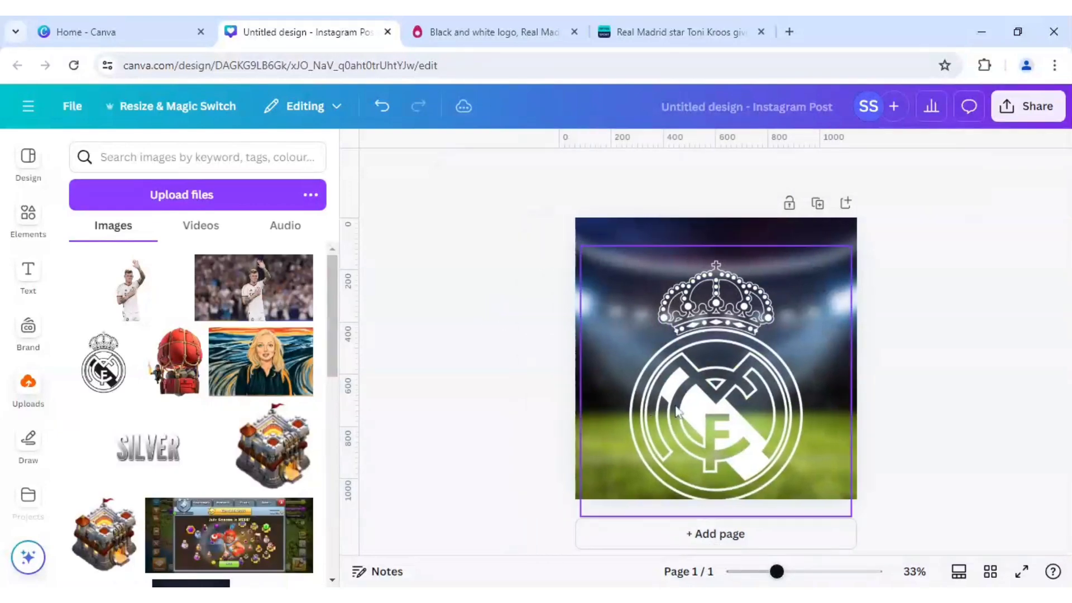
Step: Apply a Glow shadow to the Real Madrid logo and set its size to 5
{"action": "left_click", "coordinate": [697, 401]}
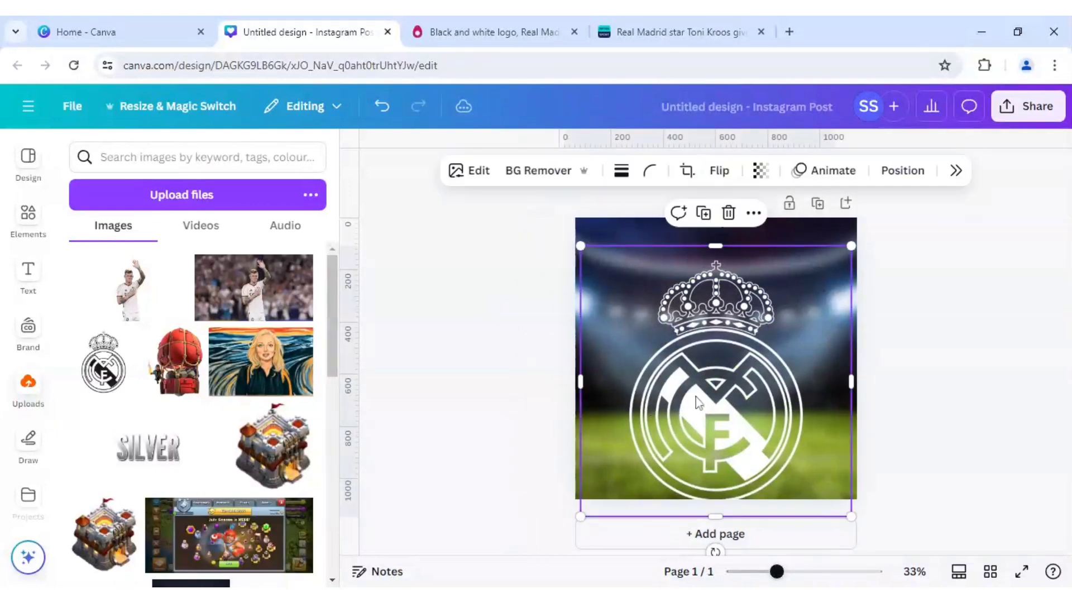
{"action": "left_click", "coordinate": [470, 174]}
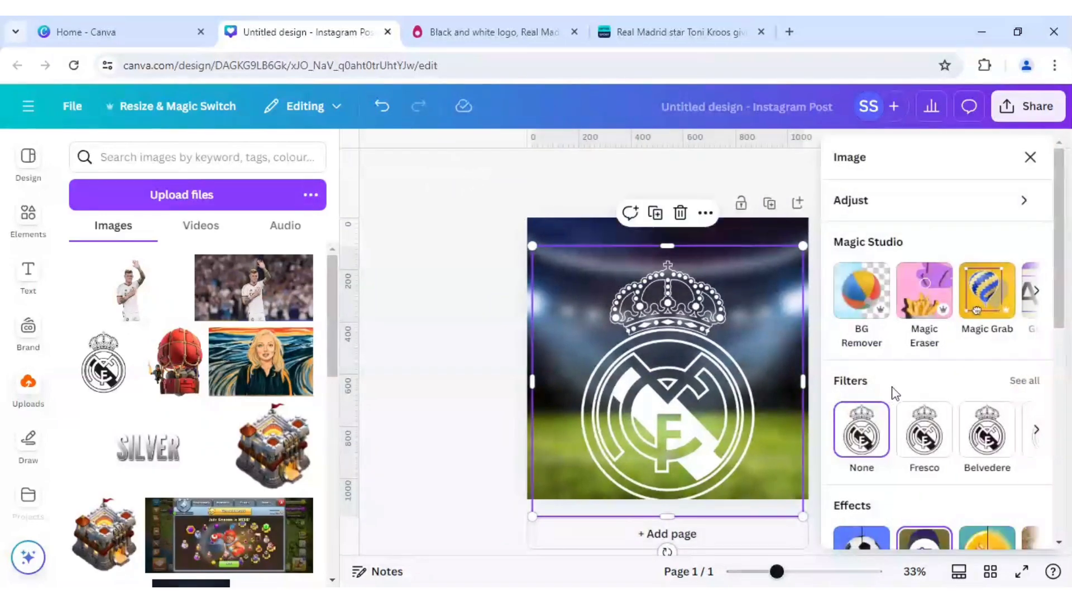
{"action": "scroll", "coordinate": [895, 389], "scroll_direction": "down", "scroll_amount": 1}
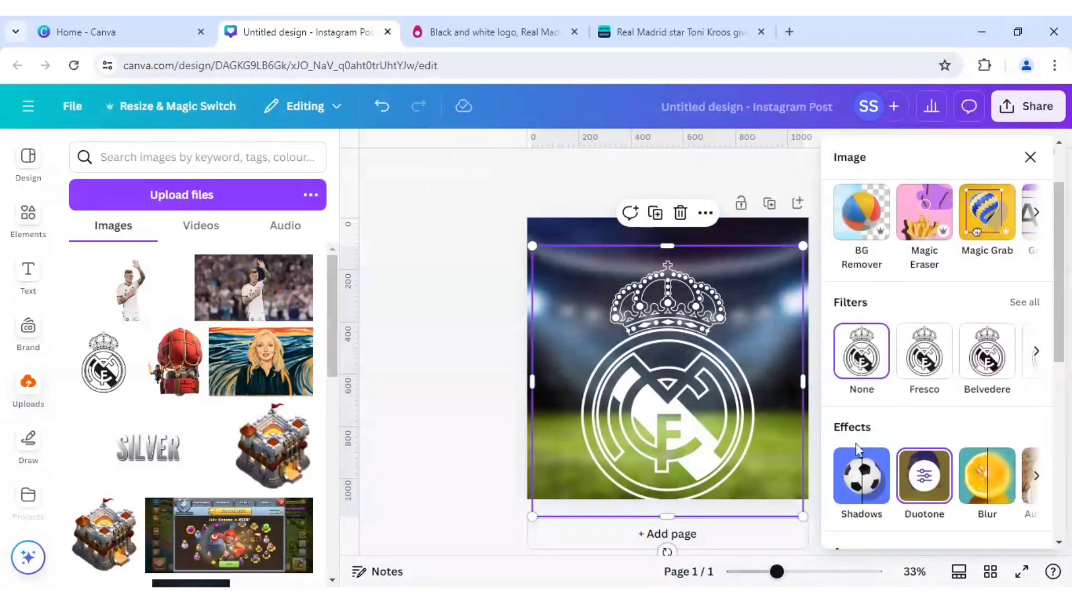
{"action": "left_click", "coordinate": [860, 494]}
{"action": "left_click", "coordinate": [867, 331]}
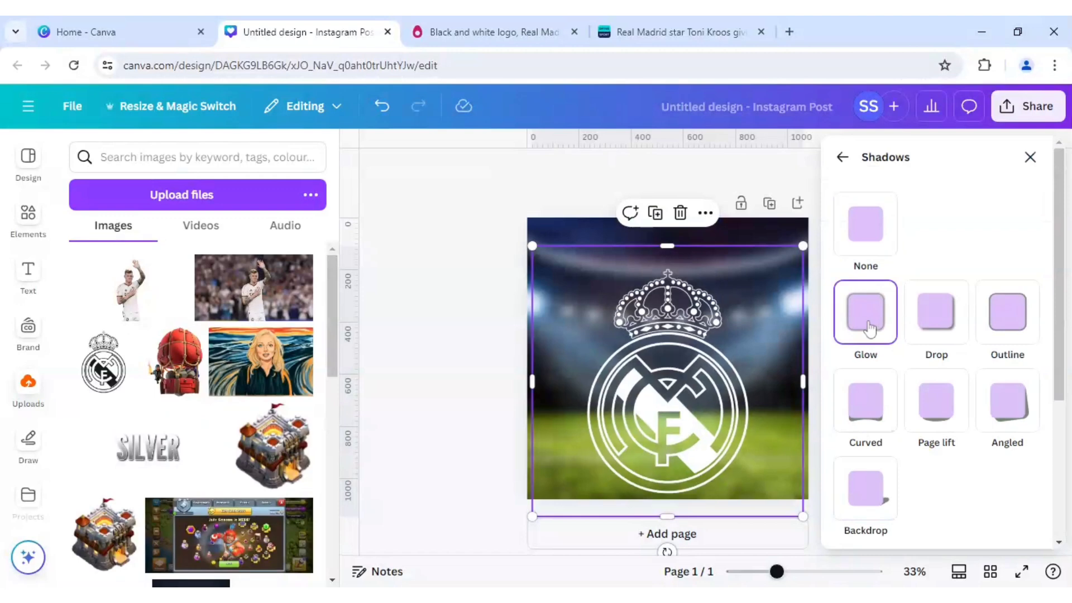
{"action": "scroll", "coordinate": [919, 407], "scroll_direction": "down", "scroll_amount": 2}
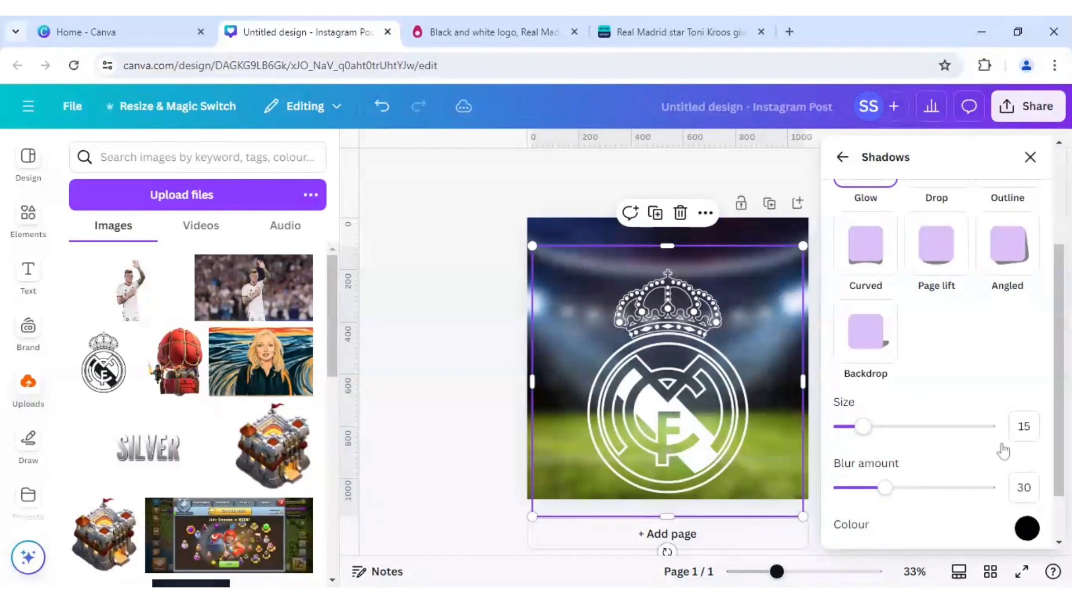
{"action": "left_click_drag", "start_coordinate": [863, 427], "coordinate": [848, 427]}
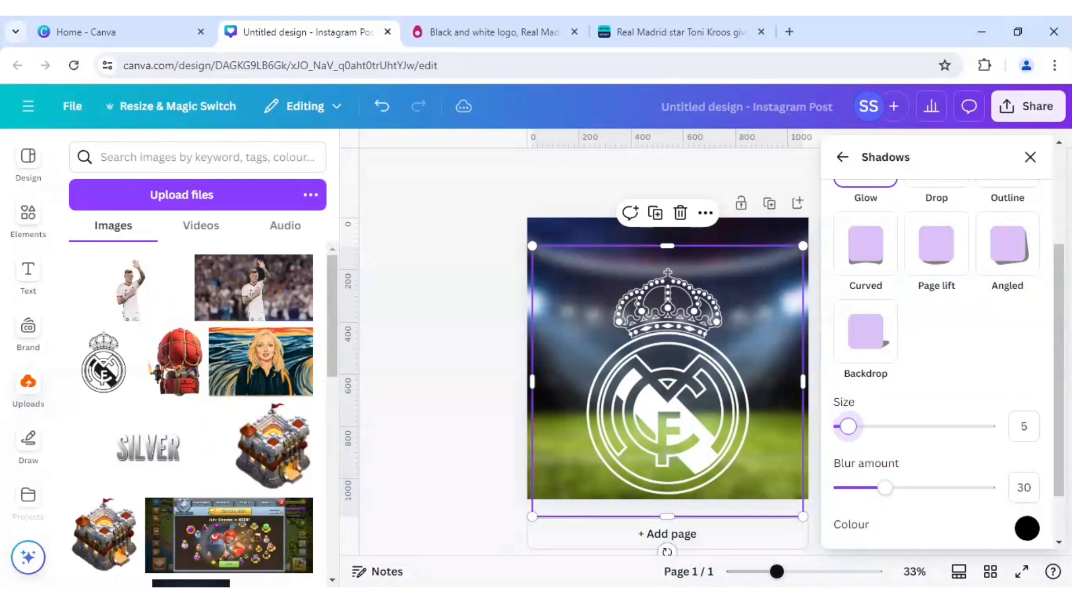
Step: Set the logo glow's intensity to 100 and its colour to white, #FFFFFF, and close the shadow settings
{"action": "scroll", "coordinate": [957, 462], "scroll_direction": "down", "scroll_amount": 1}
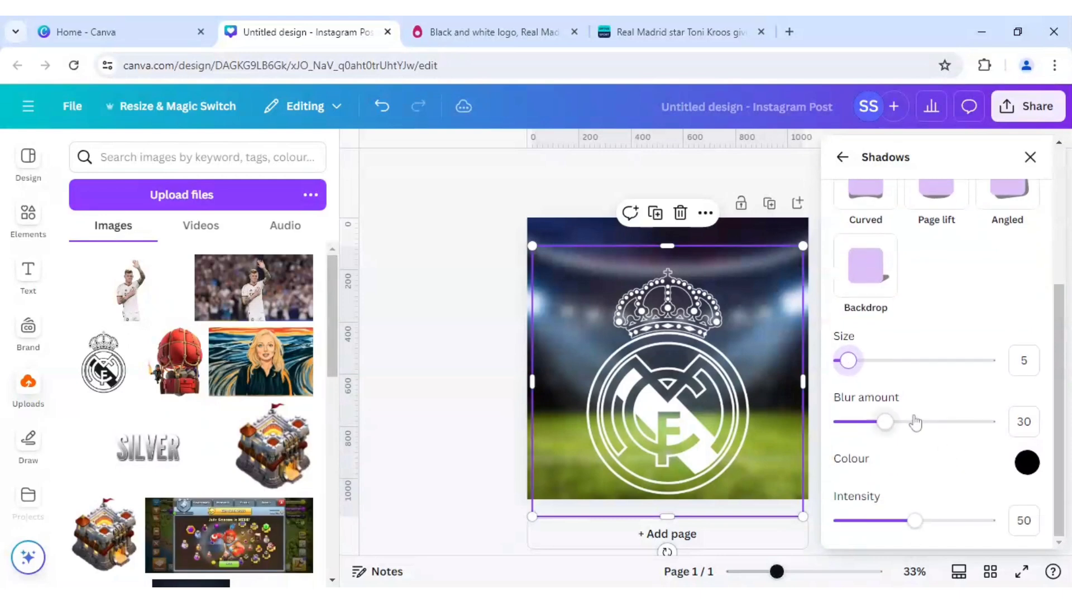
{"action": "left_click_drag", "start_coordinate": [920, 527], "coordinate": [1012, 538]}
{"action": "left_click", "coordinate": [1027, 462]}
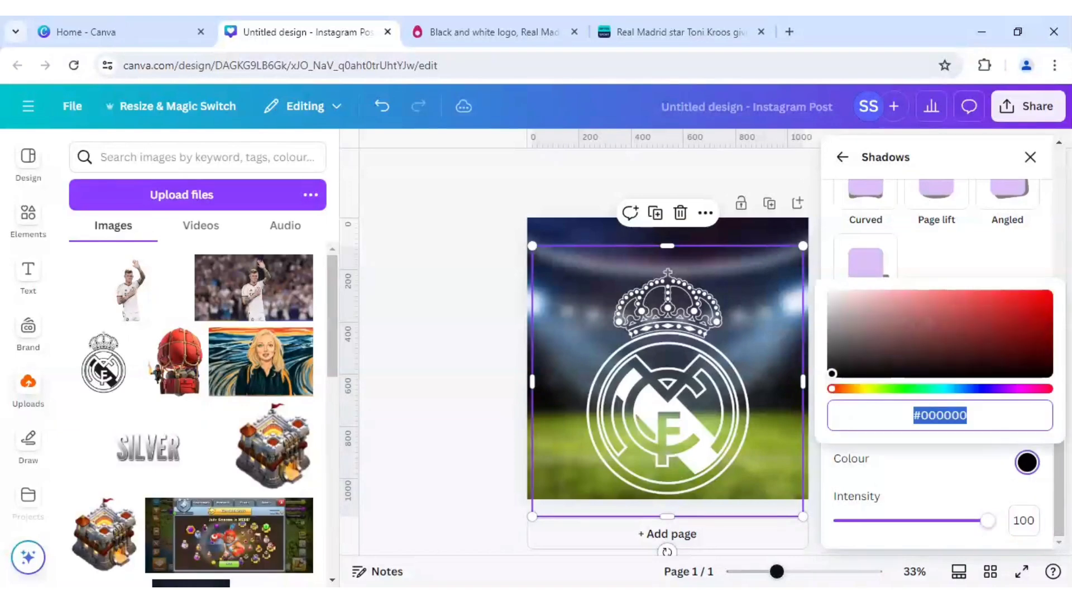
{"action": "left_click_drag", "start_coordinate": [836, 378], "coordinate": [817, 279]}
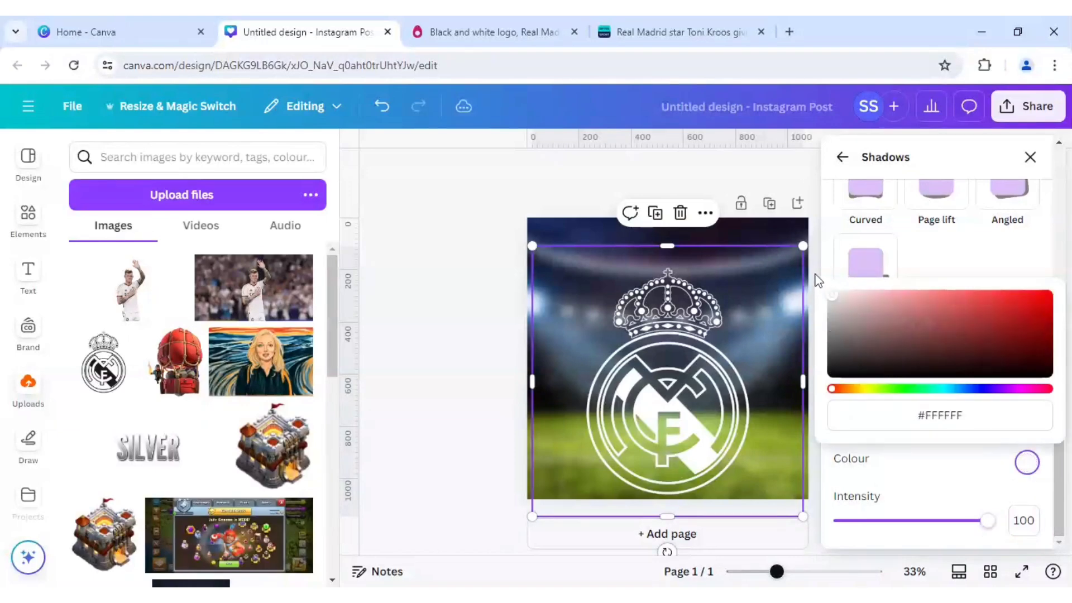
{"action": "left_click", "coordinate": [496, 307]}
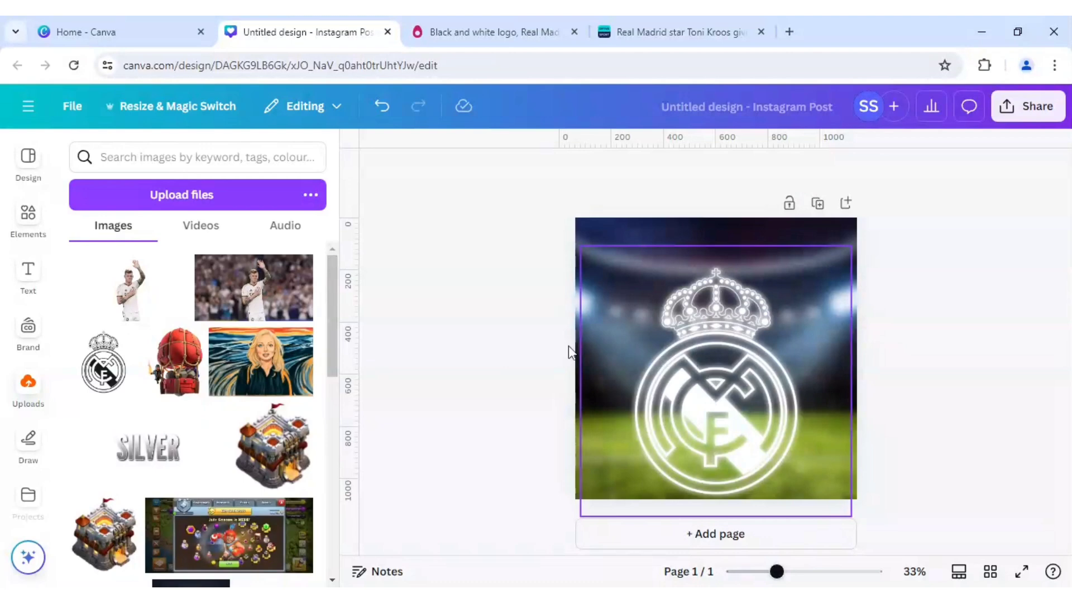
Step: Place the uploaded Toni Kroos crowd photo on the page, enlarge it to nearly the page width and remove its background
{"action": "left_click", "coordinate": [267, 301]}
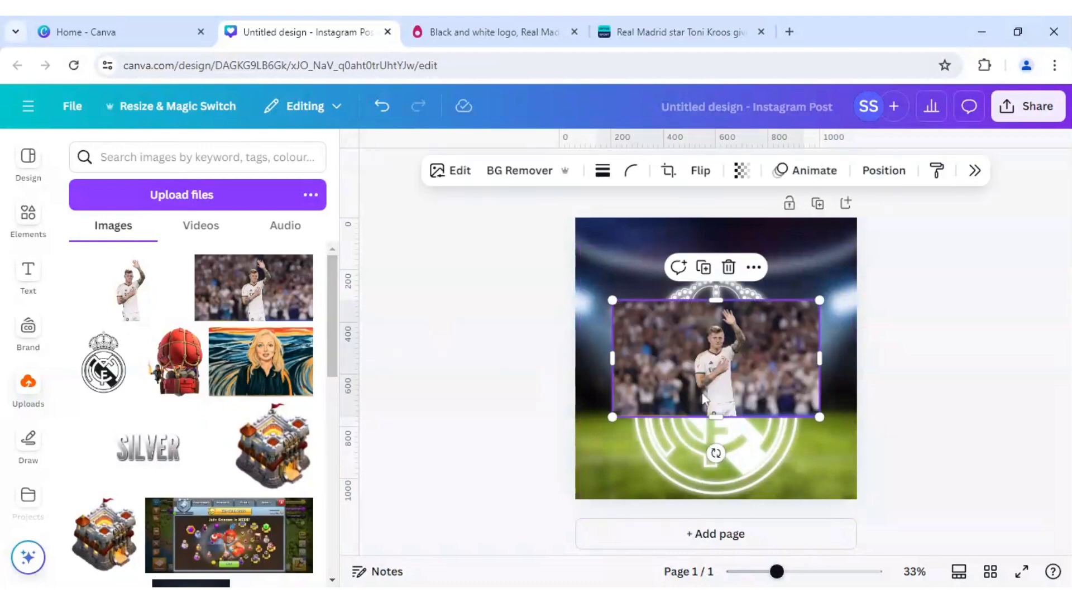
{"action": "left_click_drag", "start_coordinate": [613, 416], "coordinate": [550, 450]}
{"action": "left_click_drag", "start_coordinate": [764, 401], "coordinate": [783, 398]}
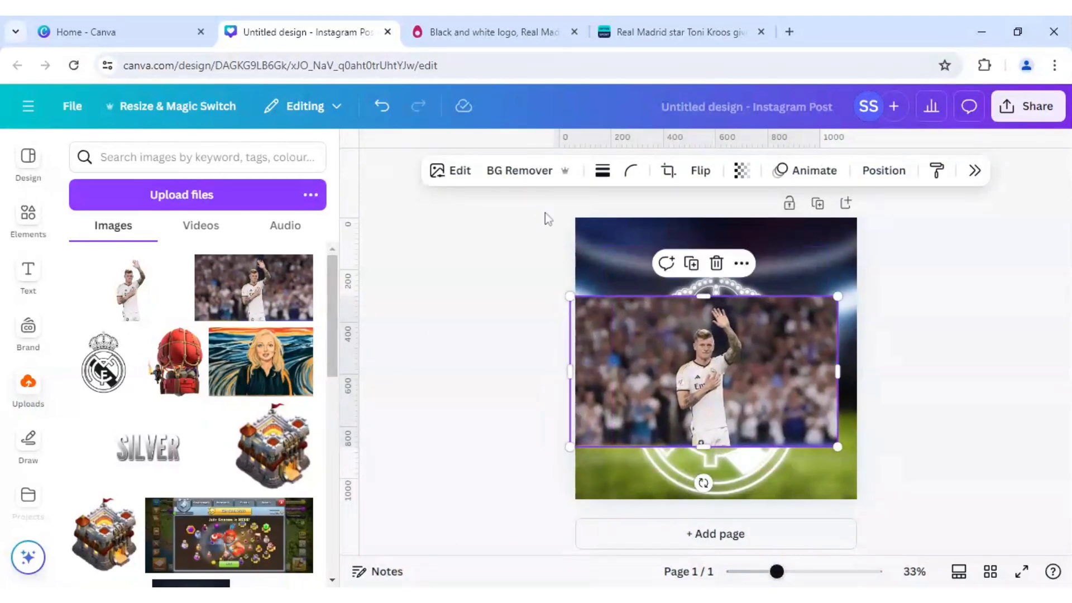
{"action": "left_click", "coordinate": [514, 178]}
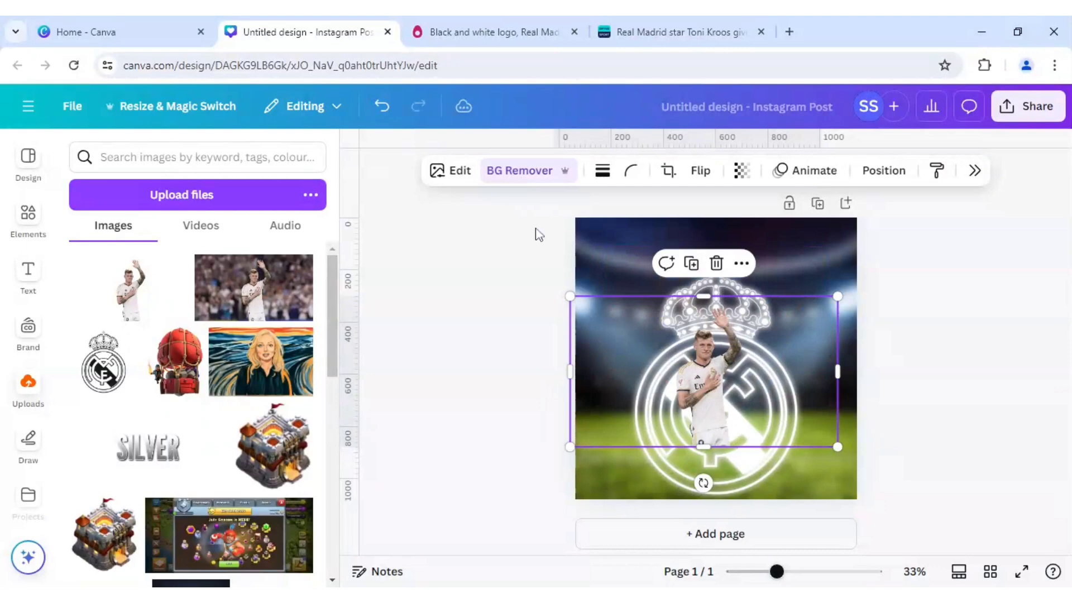
Step: Enlarge the Toni Kroos cutout beyond the page width and centre it horizontally over the logo
{"action": "left_click_drag", "start_coordinate": [532, 471], "coordinate": [496, 512]}
{"action": "left_click_drag", "start_coordinate": [707, 437], "coordinate": [766, 424]}
{"action": "left_click_drag", "start_coordinate": [798, 572], "coordinate": [778, 575]}
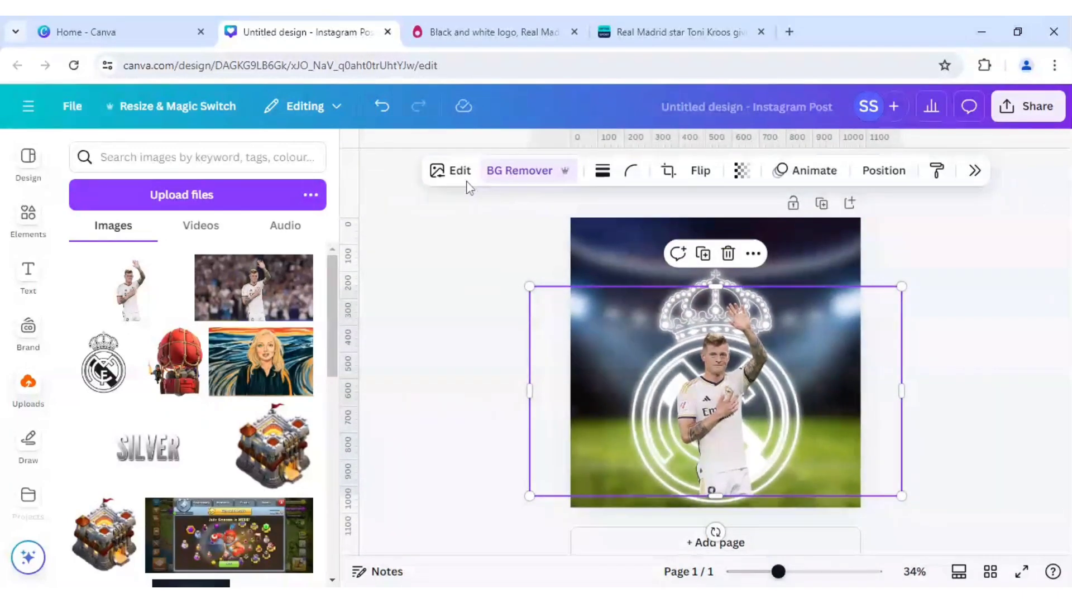
Step: Upscale the Toni Kroos cutout 3x with Image Upscaler and replace the original image in the design
{"action": "left_click", "coordinate": [454, 170]}
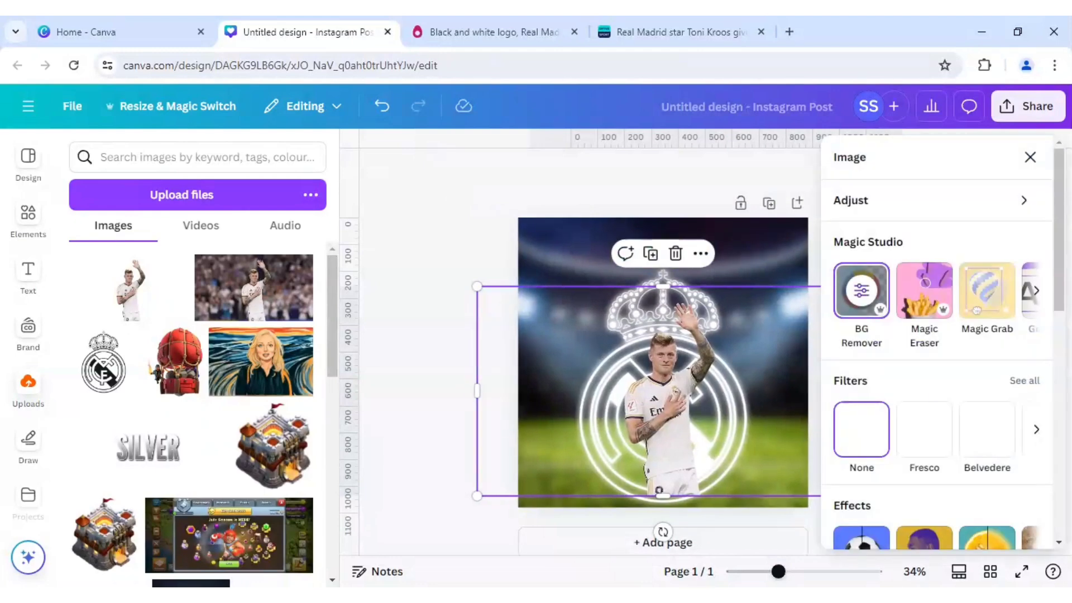
{"action": "scroll", "coordinate": [934, 380], "scroll_direction": "down", "scroll_amount": 7}
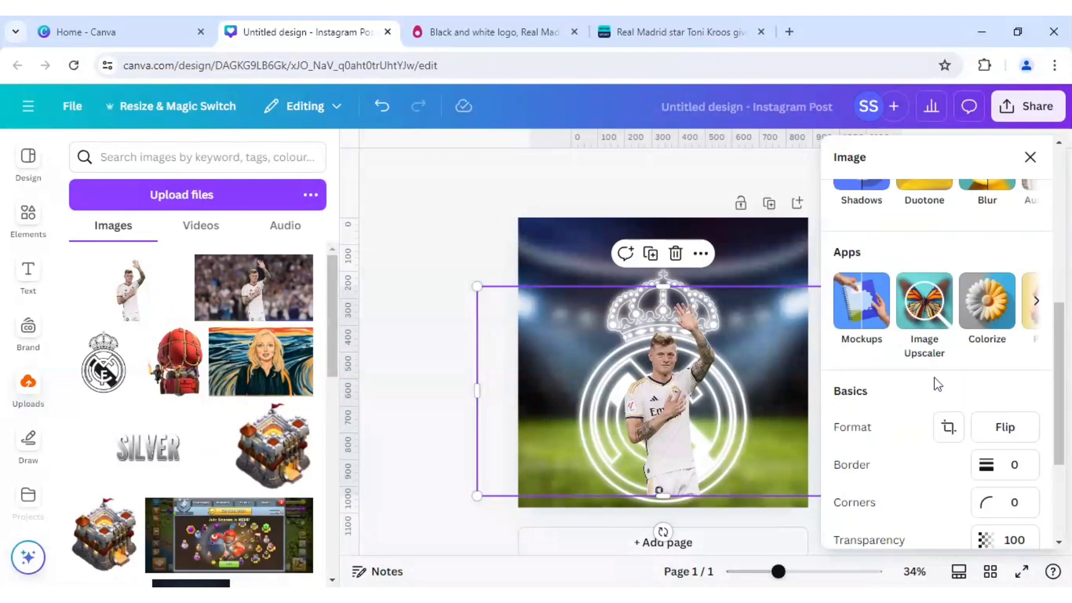
{"action": "left_click", "coordinate": [928, 306]}
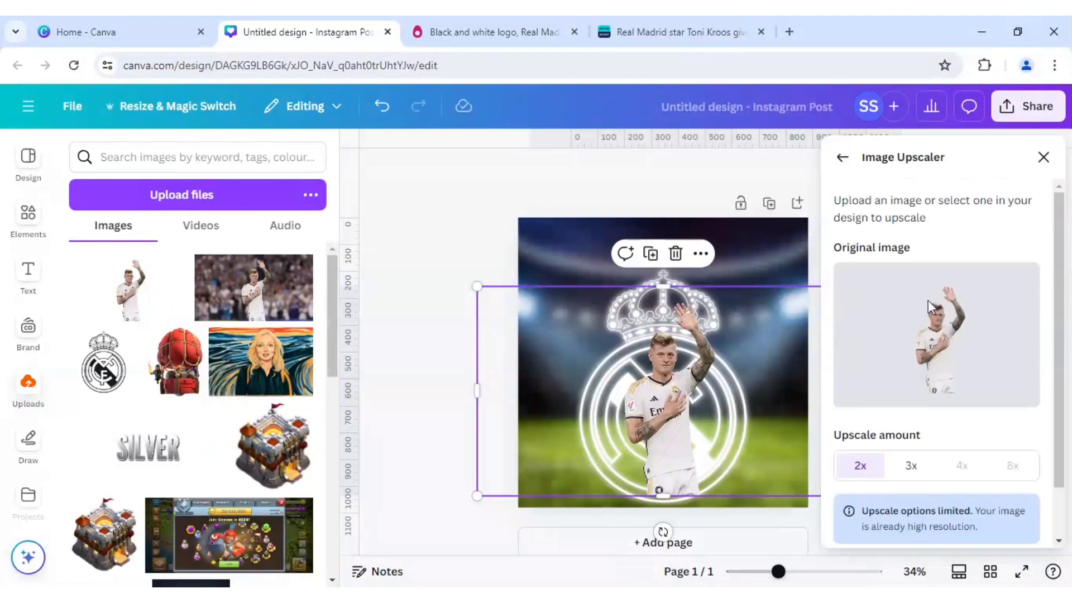
{"action": "left_click", "coordinate": [911, 469]}
{"action": "scroll", "coordinate": [911, 469], "scroll_direction": "down", "scroll_amount": 2}
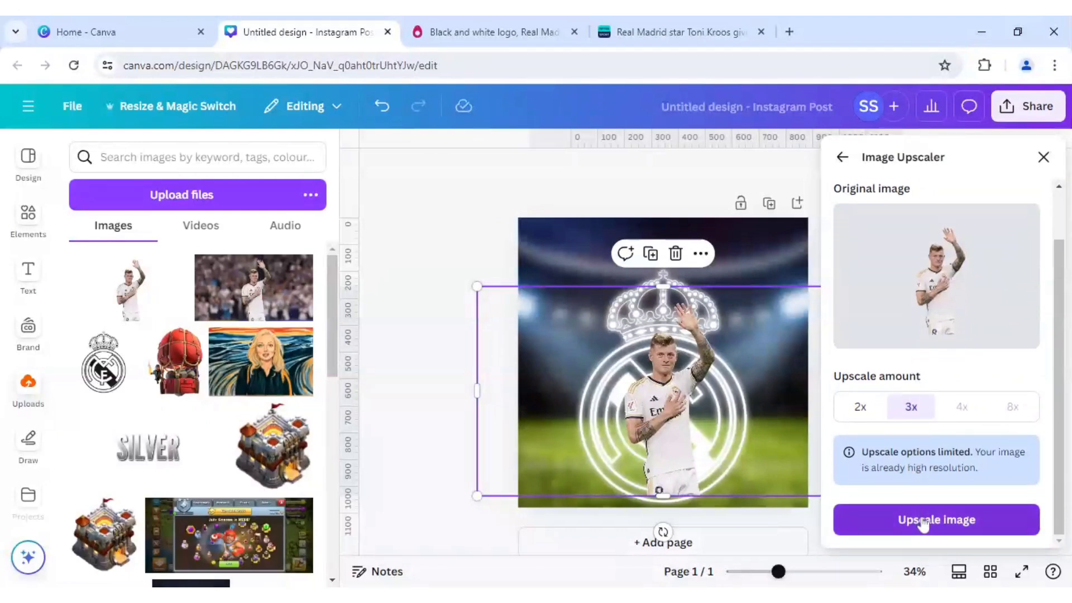
{"action": "left_click", "coordinate": [921, 518]}
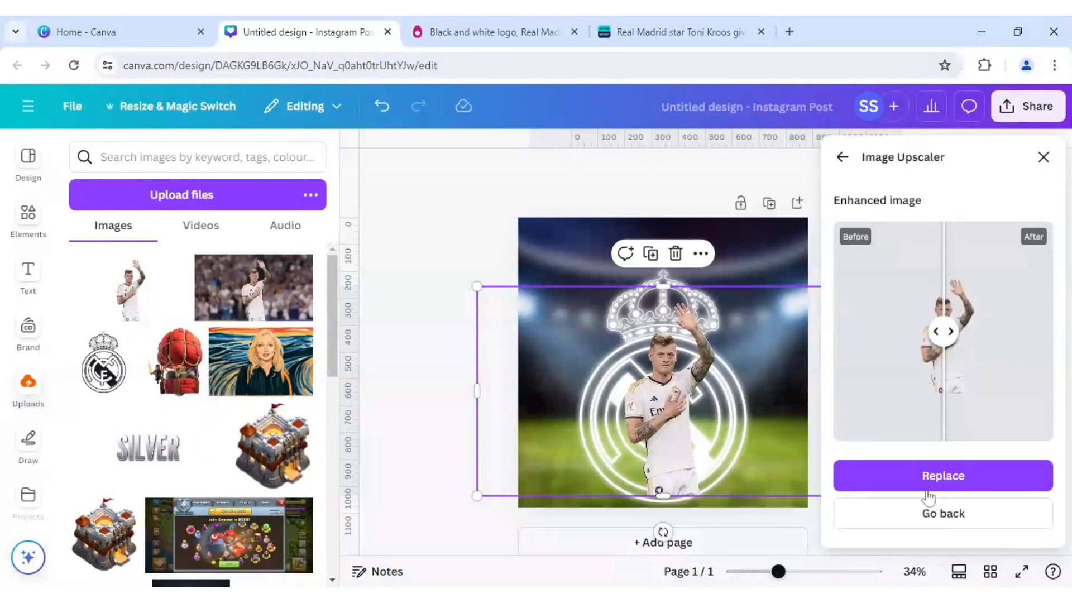
{"action": "left_click", "coordinate": [955, 478]}
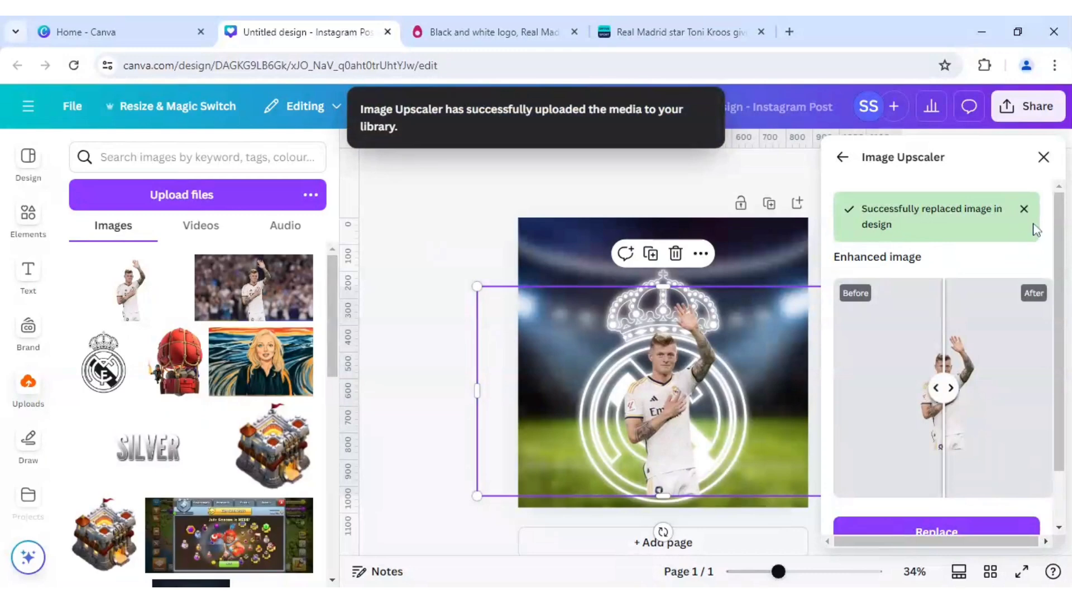
{"action": "left_click", "coordinate": [1043, 157]}
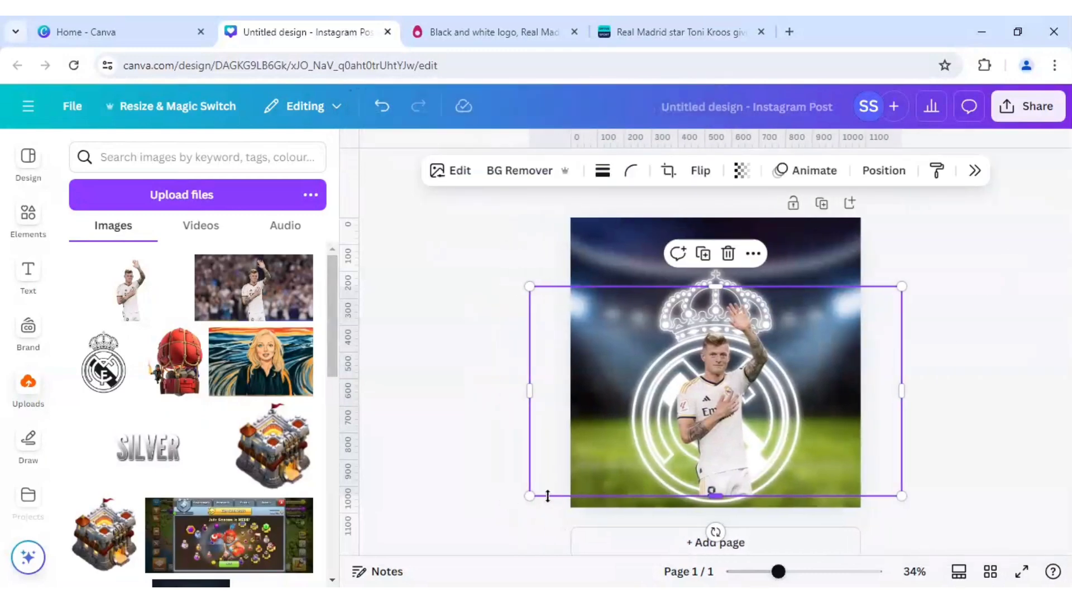
Step: Enlarge the player cutout to about twice the page width, centre it, and crop the empty areas on both sides
{"action": "left_click_drag", "start_coordinate": [529, 495], "coordinate": [315, 601]}
{"action": "left_click_drag", "start_coordinate": [748, 422], "coordinate": [804, 398]}
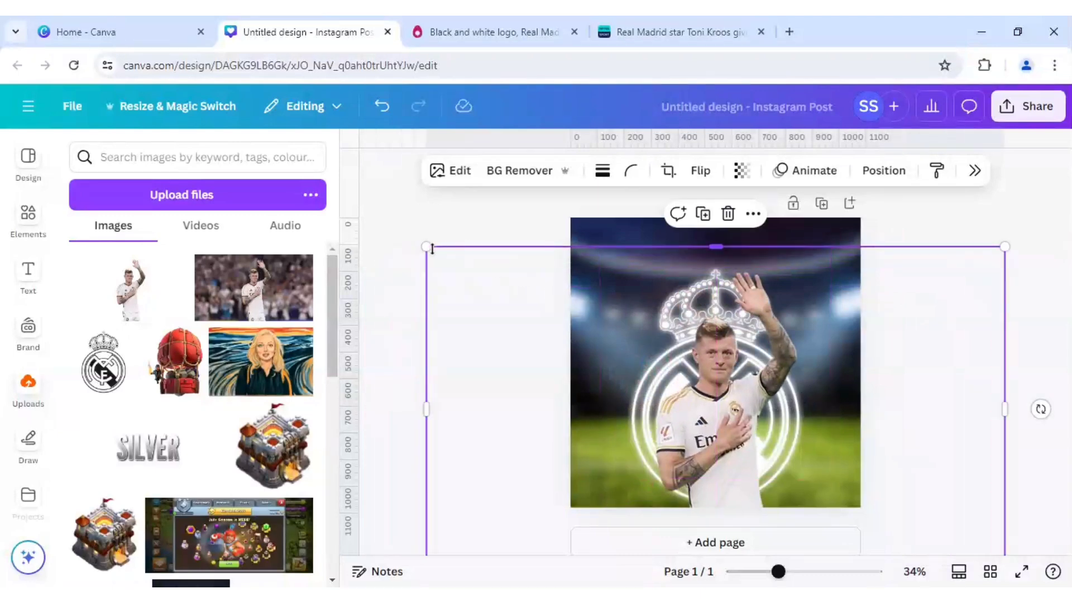
{"action": "left_click_drag", "start_coordinate": [427, 409], "coordinate": [608, 416]}
{"action": "left_click_drag", "start_coordinate": [1005, 413], "coordinate": [822, 423]}
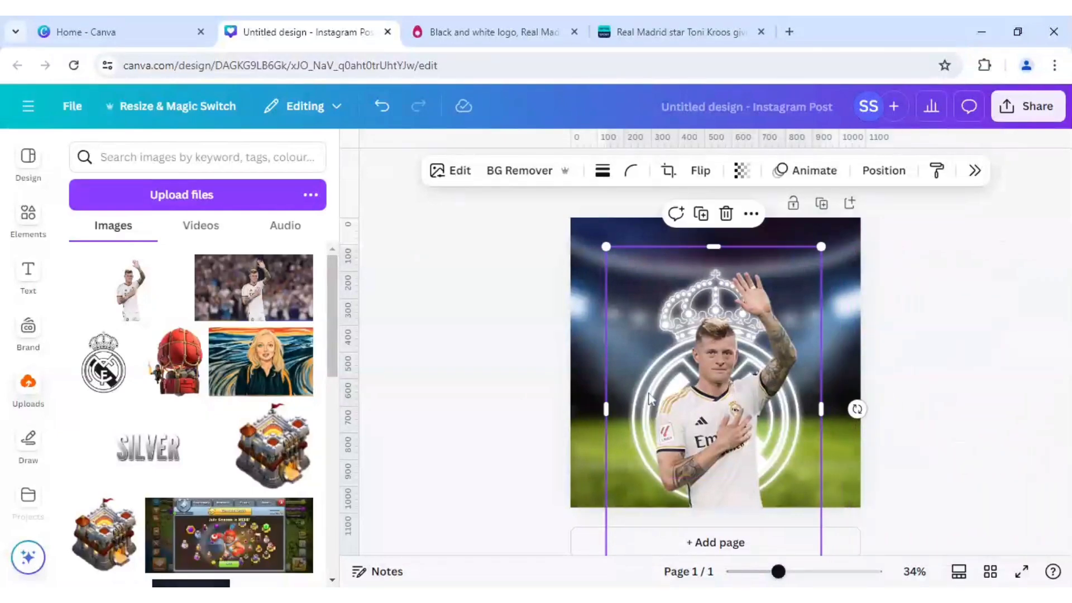
Step: Scale up the cropped player cutout and centre it horizontally, with the raised hand just below the page's upper edge
{"action": "left_click_drag", "start_coordinate": [606, 252], "coordinate": [480, 216]}
{"action": "left_click_drag", "start_coordinate": [686, 320], "coordinate": [714, 340]}
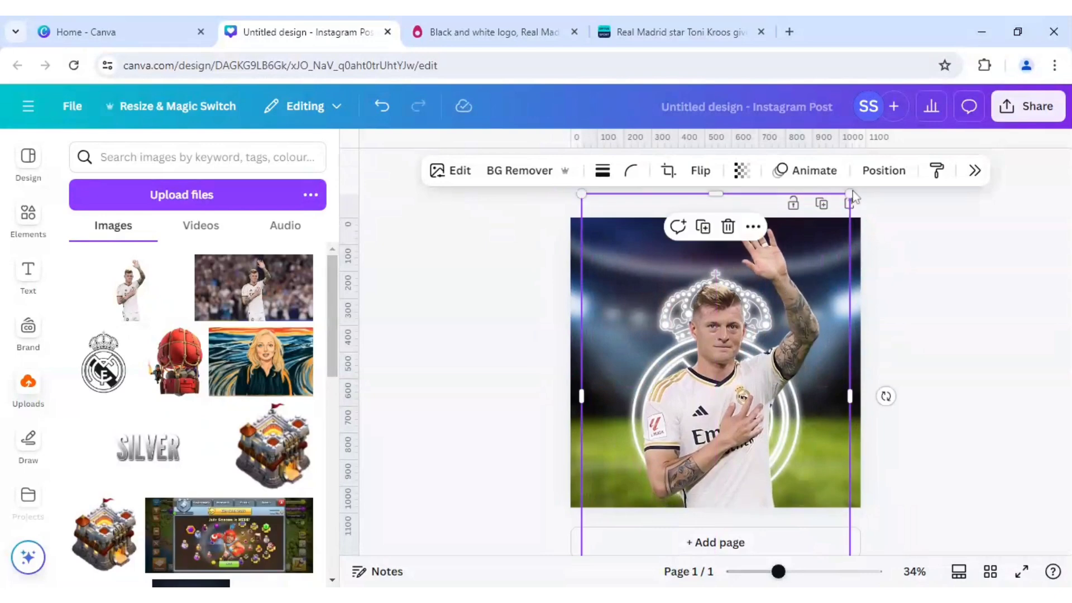
{"action": "left_click_drag", "start_coordinate": [850, 194], "coordinate": [829, 226]}
{"action": "left_click_drag", "start_coordinate": [792, 351], "coordinate": [799, 335]}
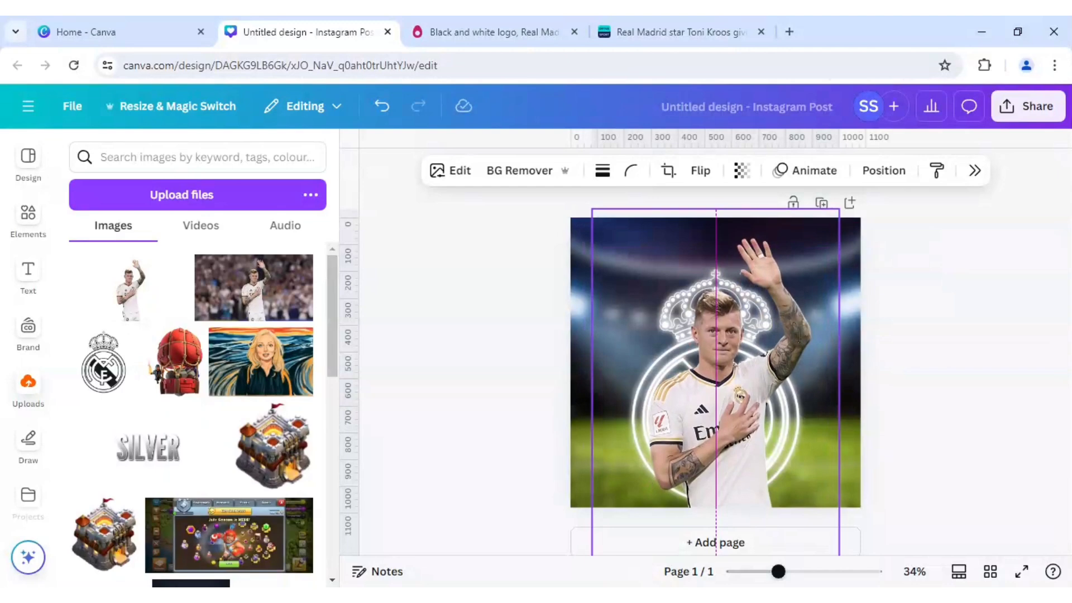
{"action": "left_click_drag", "start_coordinate": [798, 335], "coordinate": [798, 325]}
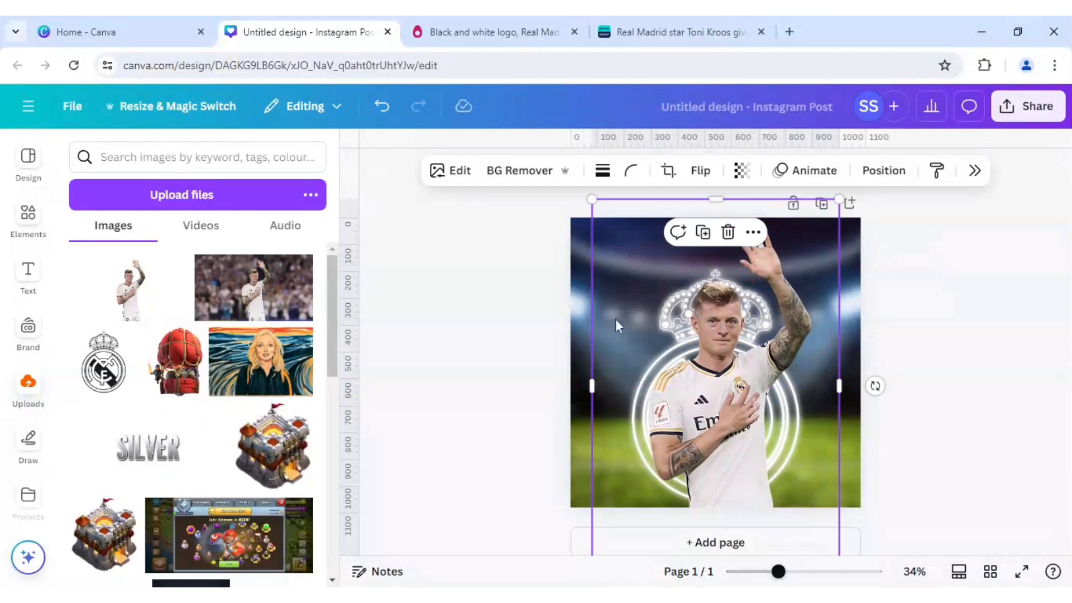
Step: Enlarge the glowing logo behind the player slightly beyond the page width, centre it horizontally, and deselect it
{"action": "left_click", "coordinate": [581, 308]}
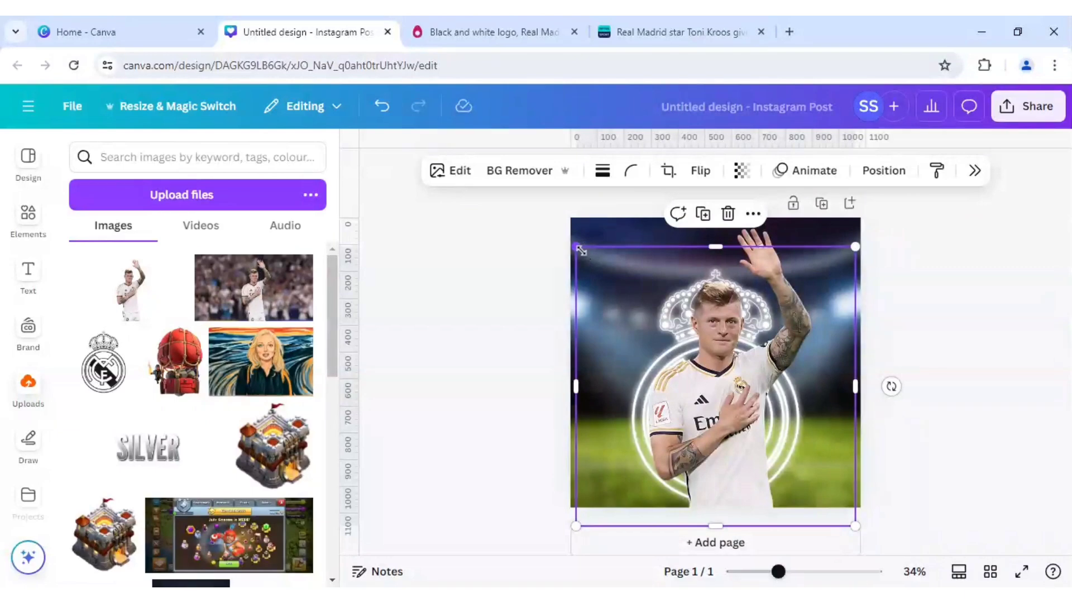
{"action": "left_click_drag", "start_coordinate": [575, 246], "coordinate": [557, 225]}
{"action": "mouse_move", "coordinate": [673, 281]}
{"action": "left_mouse_down"}
{"action": "mouse_move", "coordinate": [692, 283]}
{"action": "mouse_move", "coordinate": [679, 282]}
{"action": "left_mouse_up"}
{"action": "left_click", "coordinate": [934, 418]}
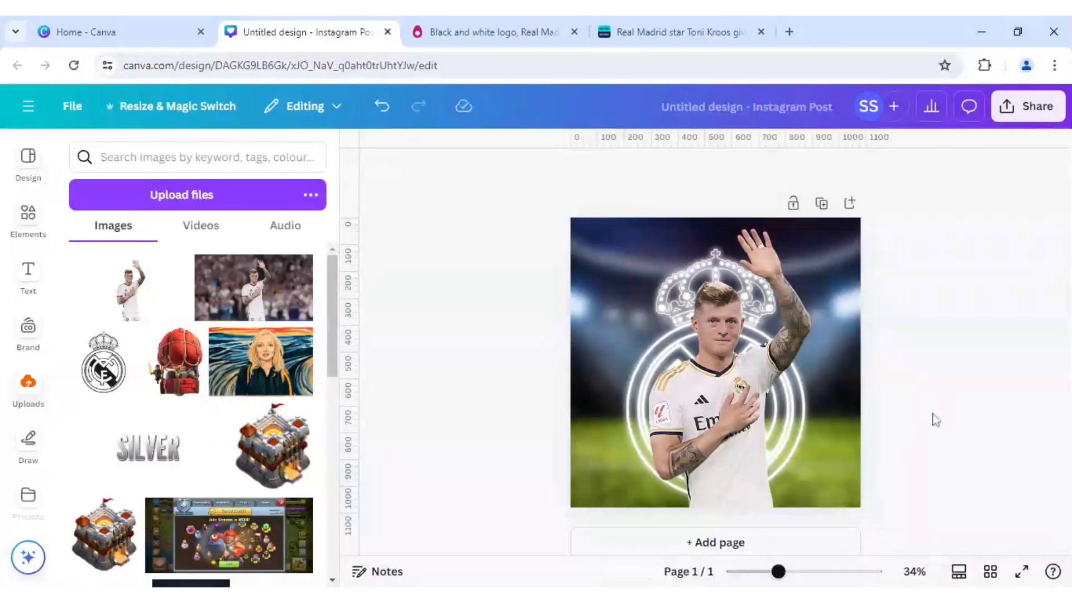